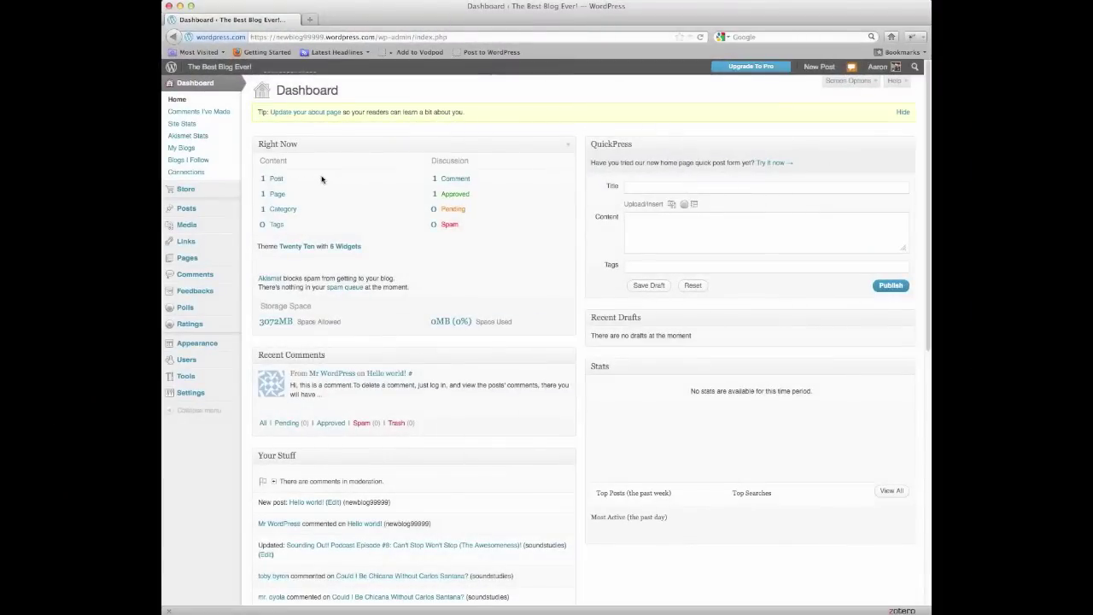
- Open the live blog in a second tab, view its About page, then return to the Dashboard
mouse_move(241, 75)
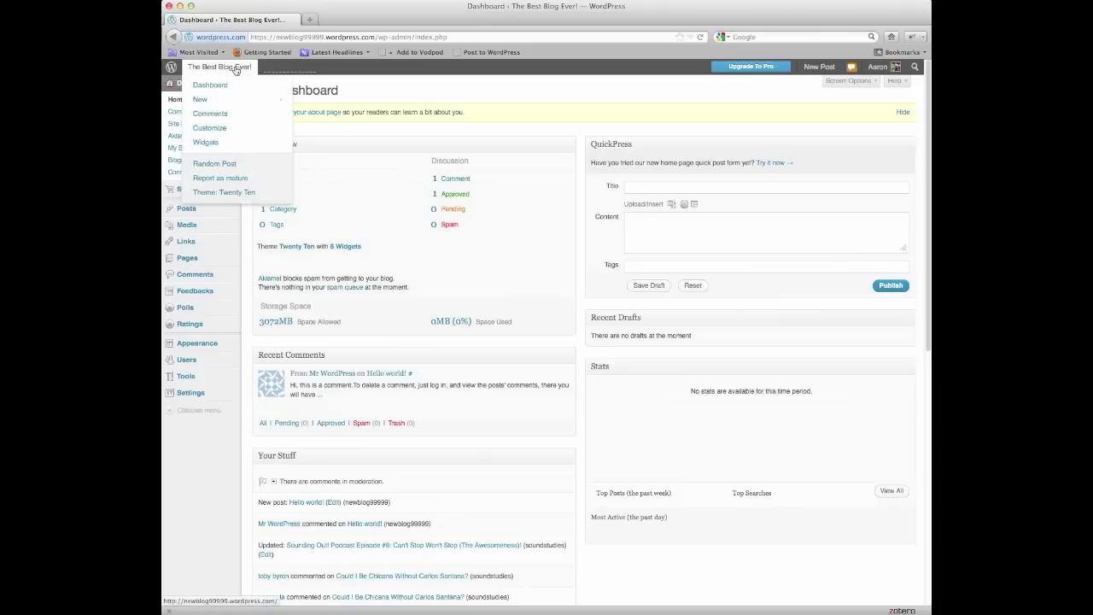
right_click(235, 70)
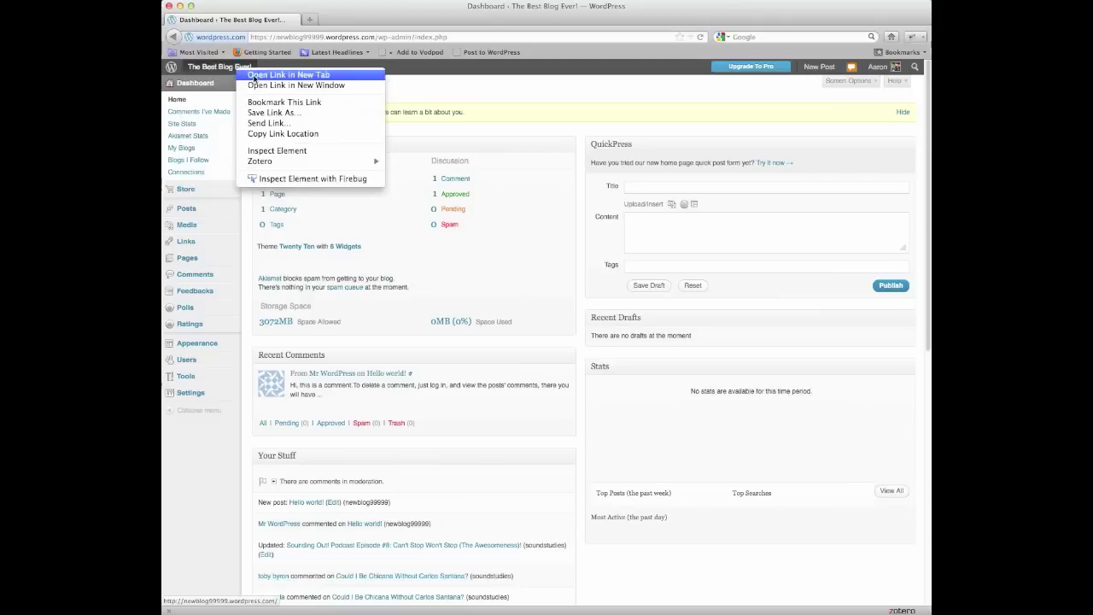
click(254, 76)
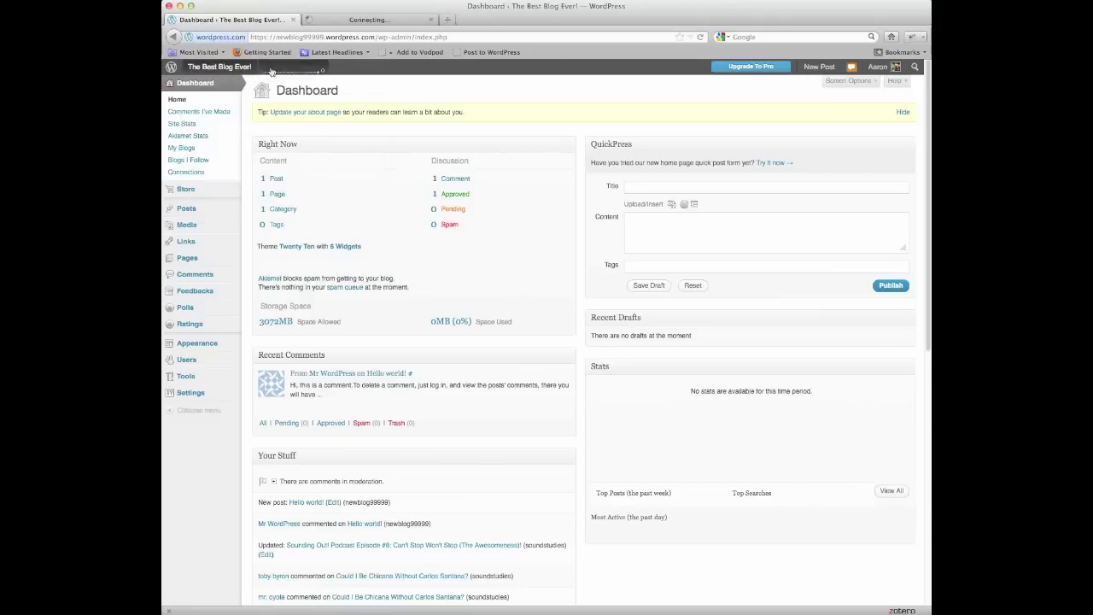
click(329, 19)
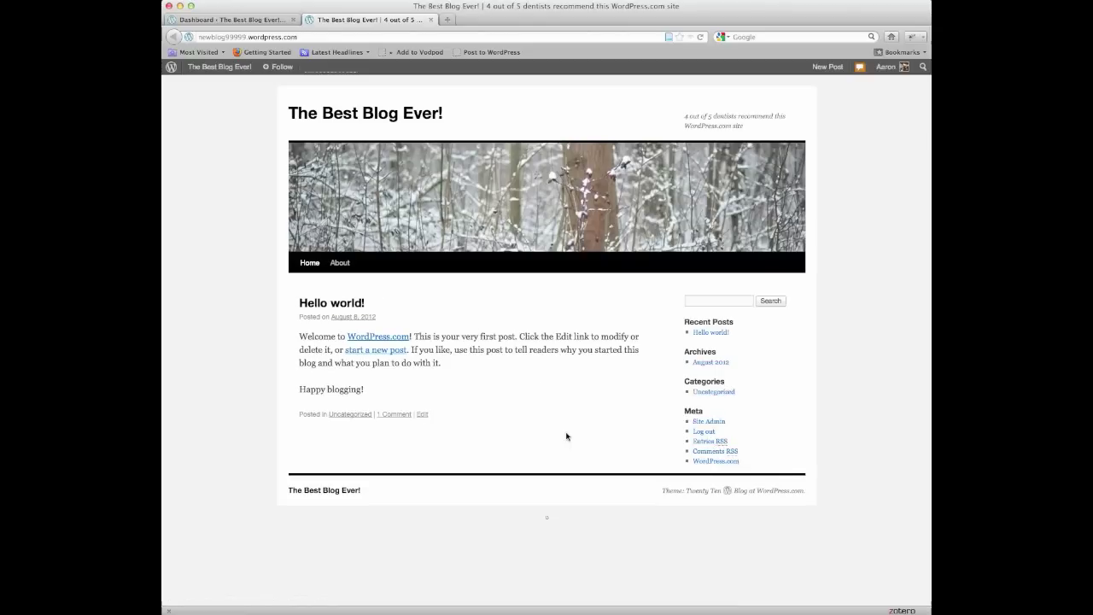
click(342, 266)
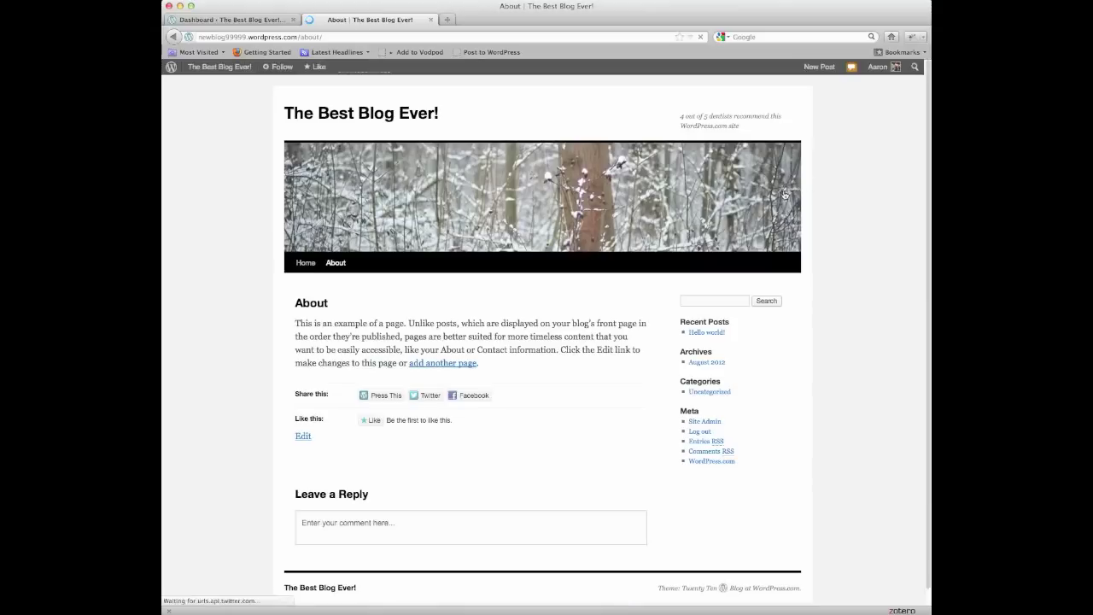
click(633, 227)
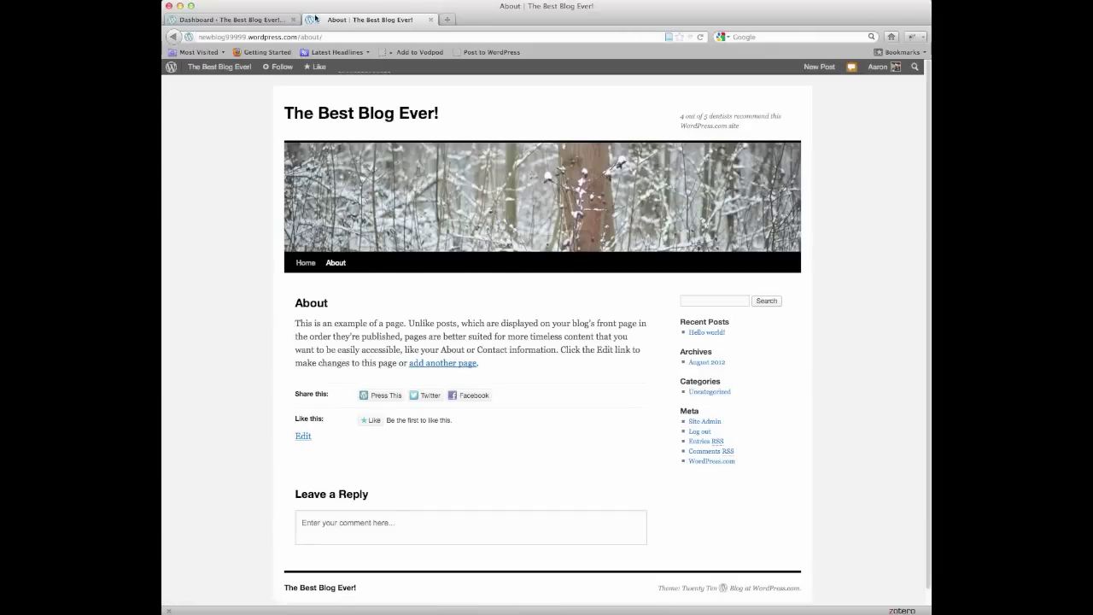
click(270, 18)
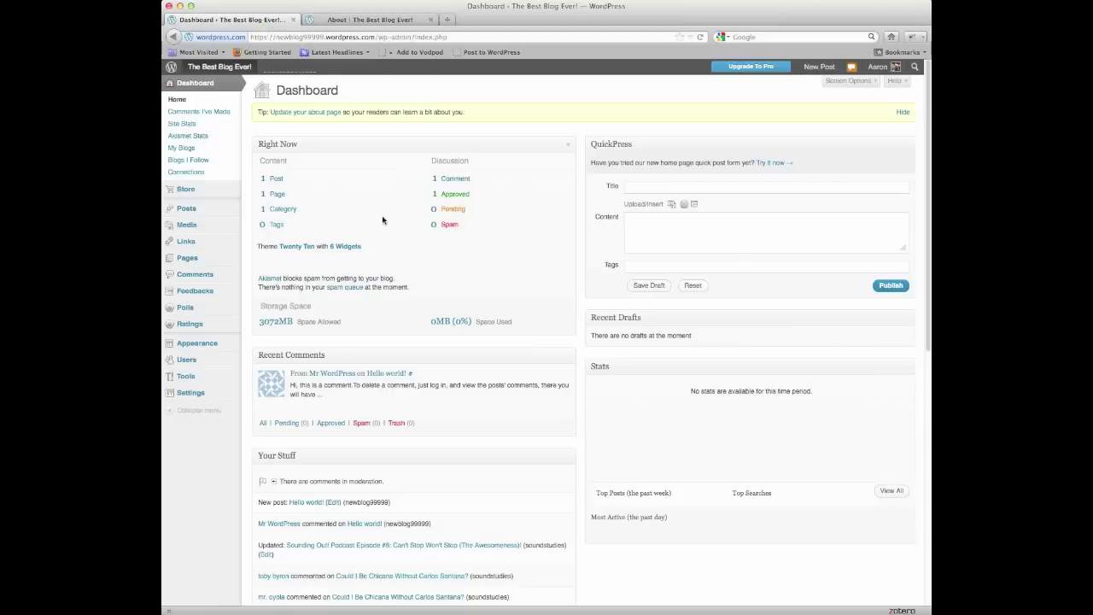
- Go to Appearance > Themes to open the Manage Themes page
mouse_move(205, 347)
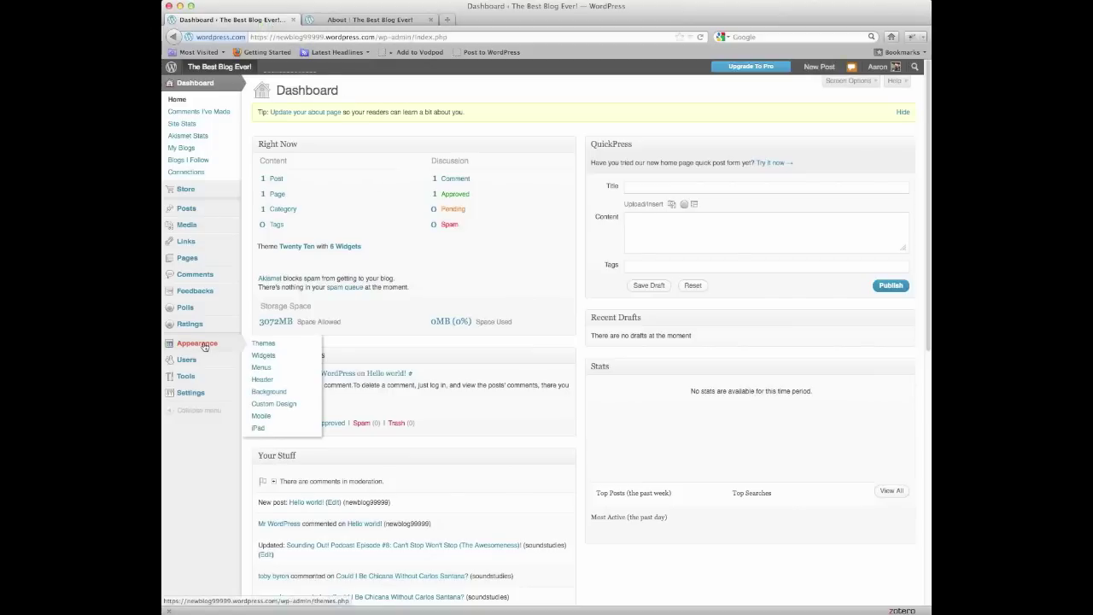
click(273, 345)
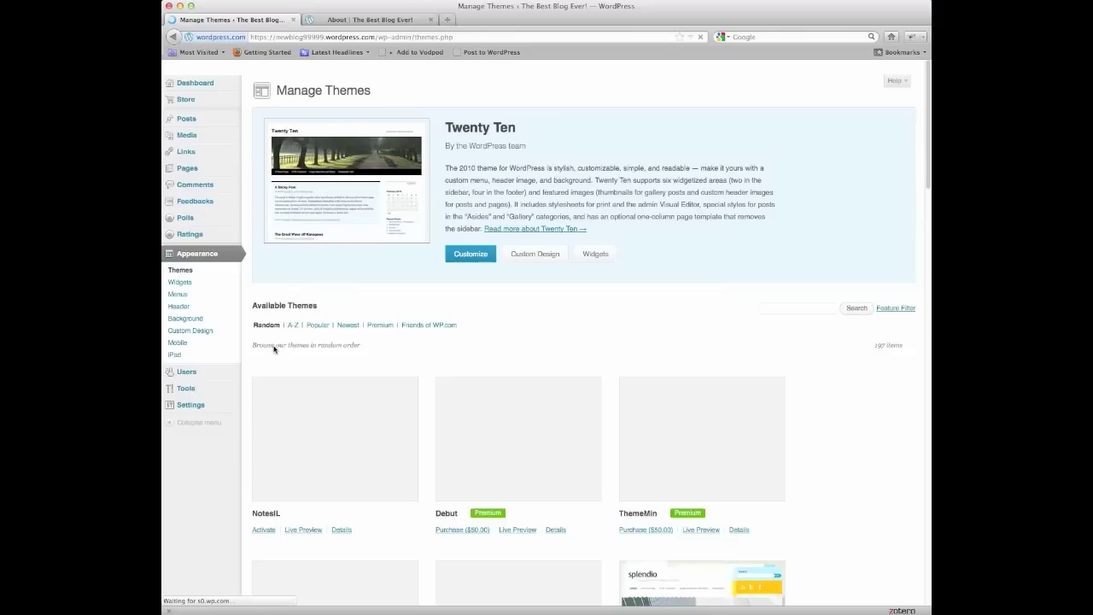
scroll(449, 329, down, 3)
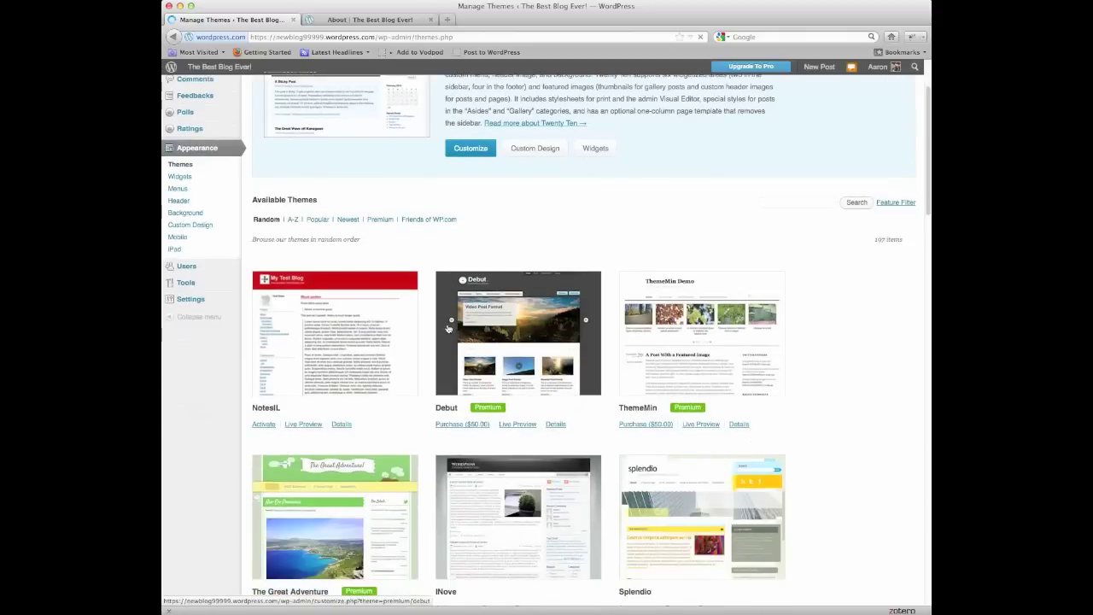
scroll(447, 329, up, 3)
click(442, 327)
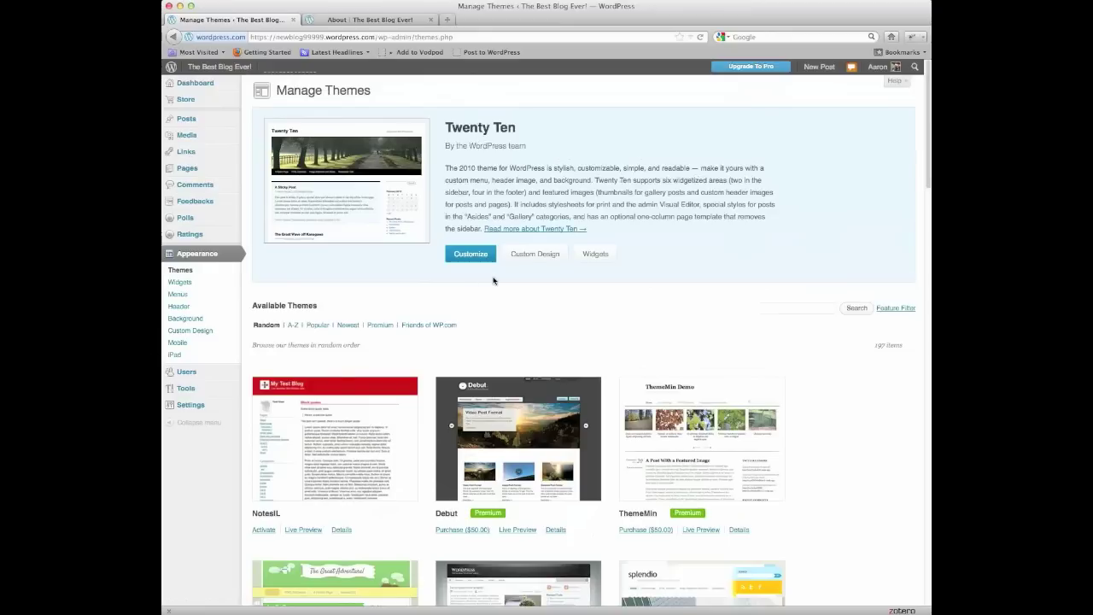
- Scroll down the theme grid to Chateau and show its details
scroll(492, 278, down, 2)
scroll(492, 279, down, 10)
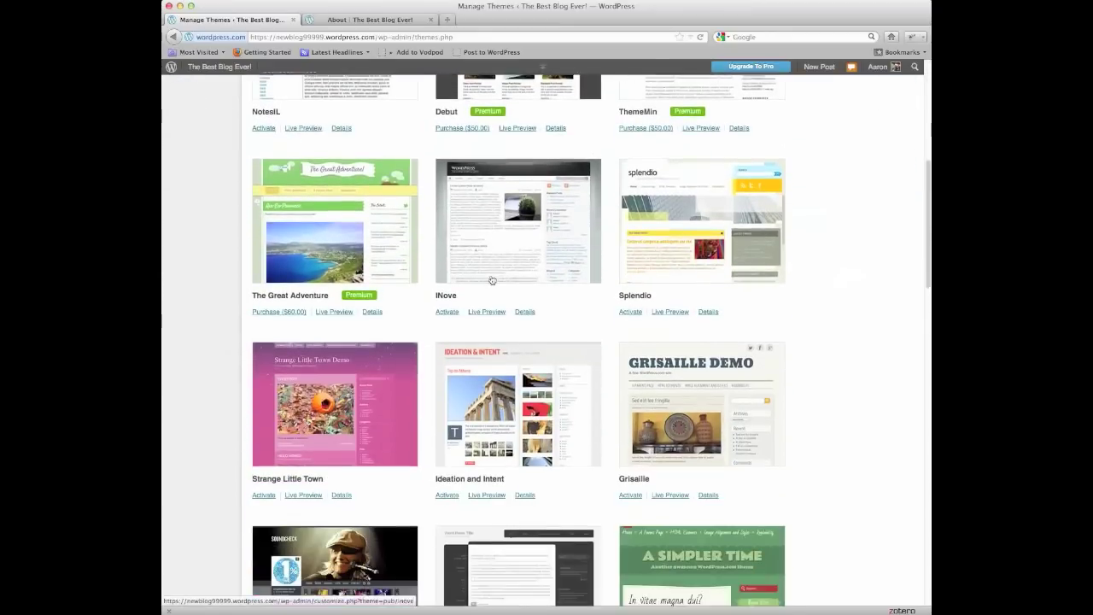
scroll(491, 278, down, 2)
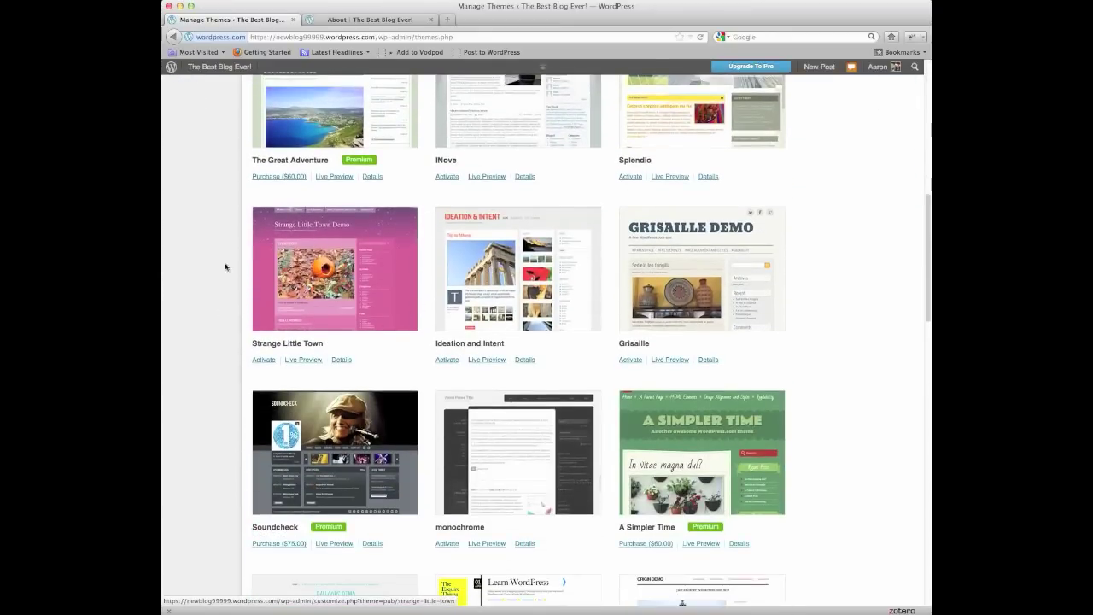
scroll(854, 307, down, 2)
scroll(624, 300, down, 2)
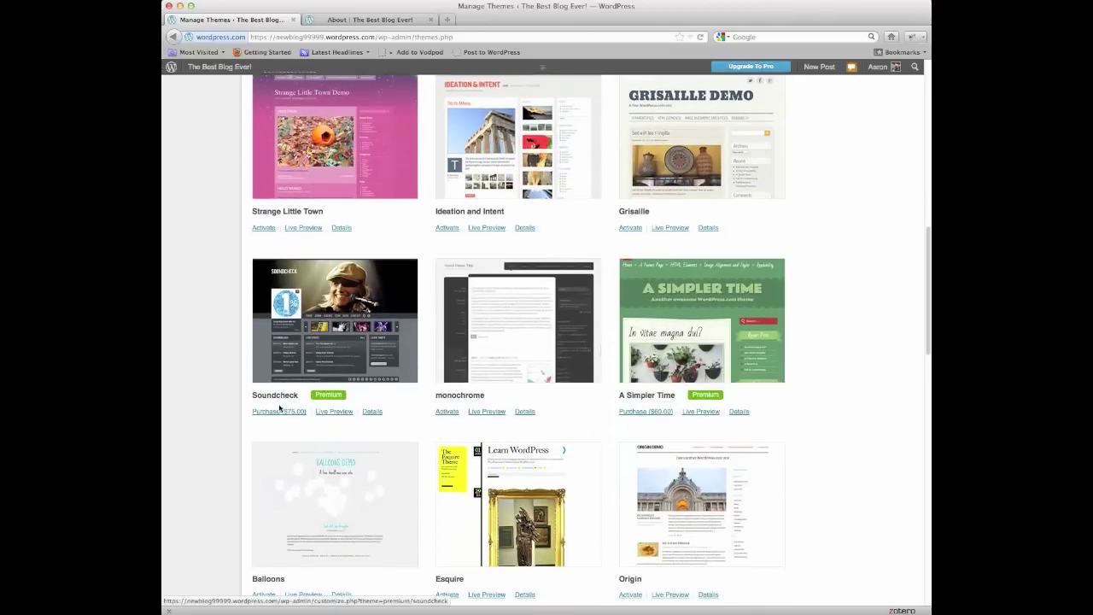
scroll(616, 276, down, 5)
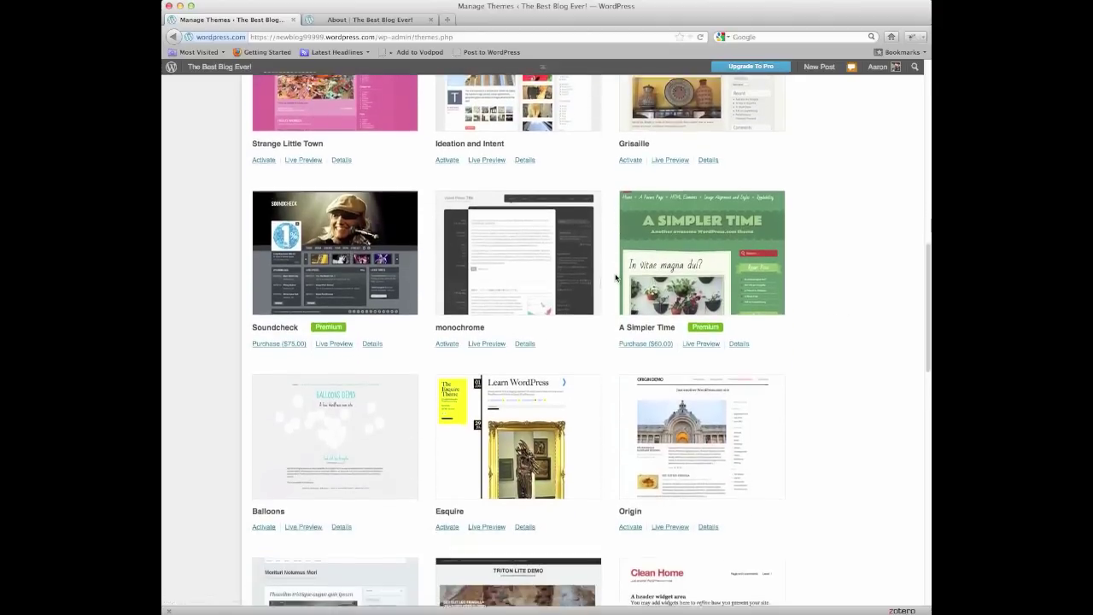
scroll(581, 278, down, 3)
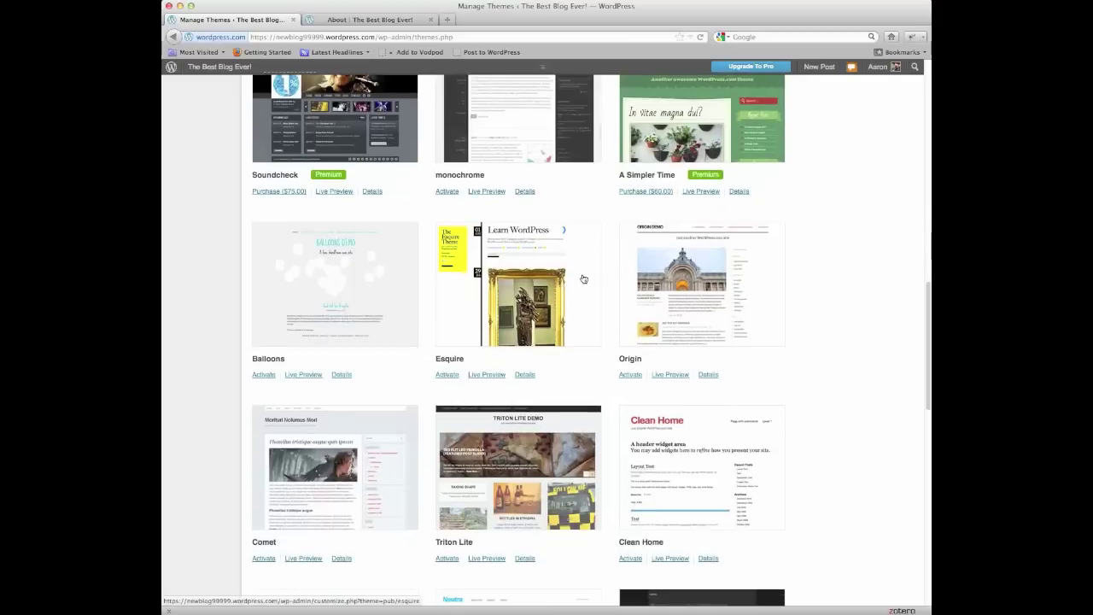
scroll(559, 291, down, 1)
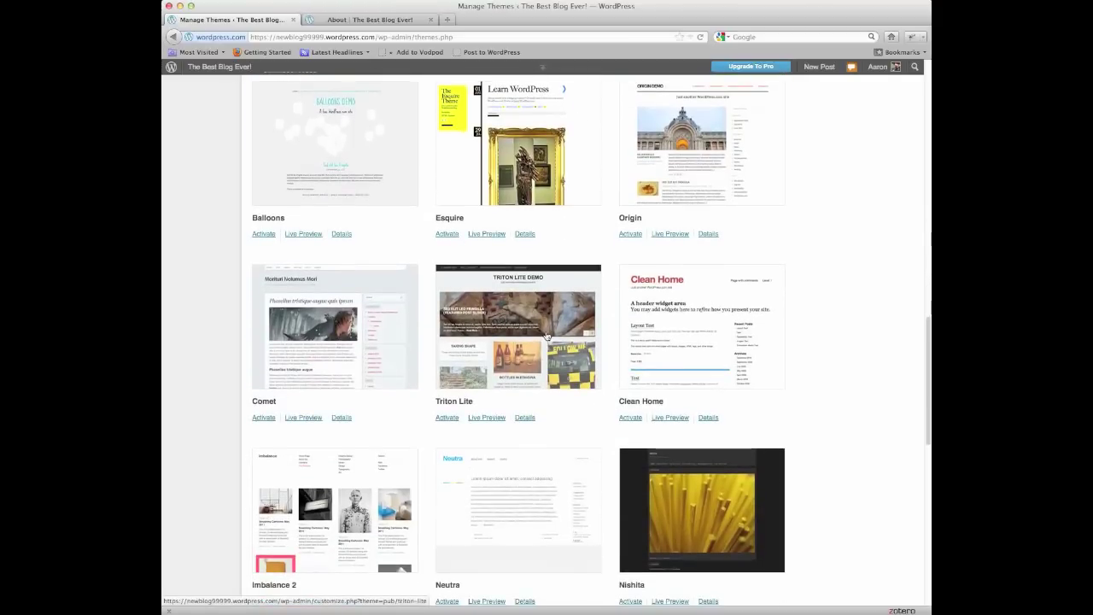
scroll(541, 324, down, 4)
scroll(544, 325, down, 2)
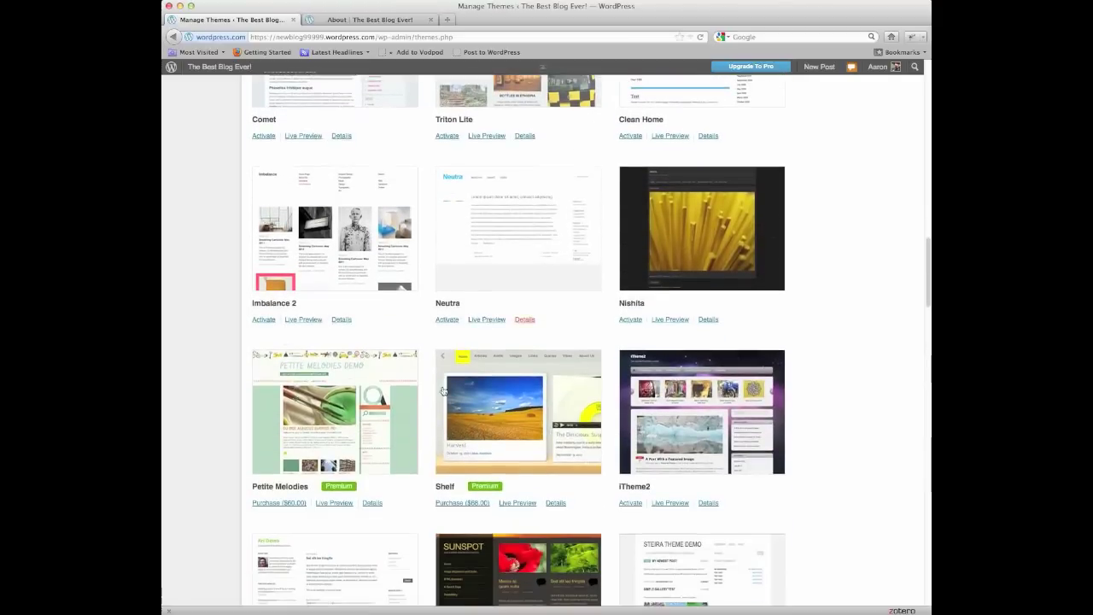
scroll(683, 402, down, 3)
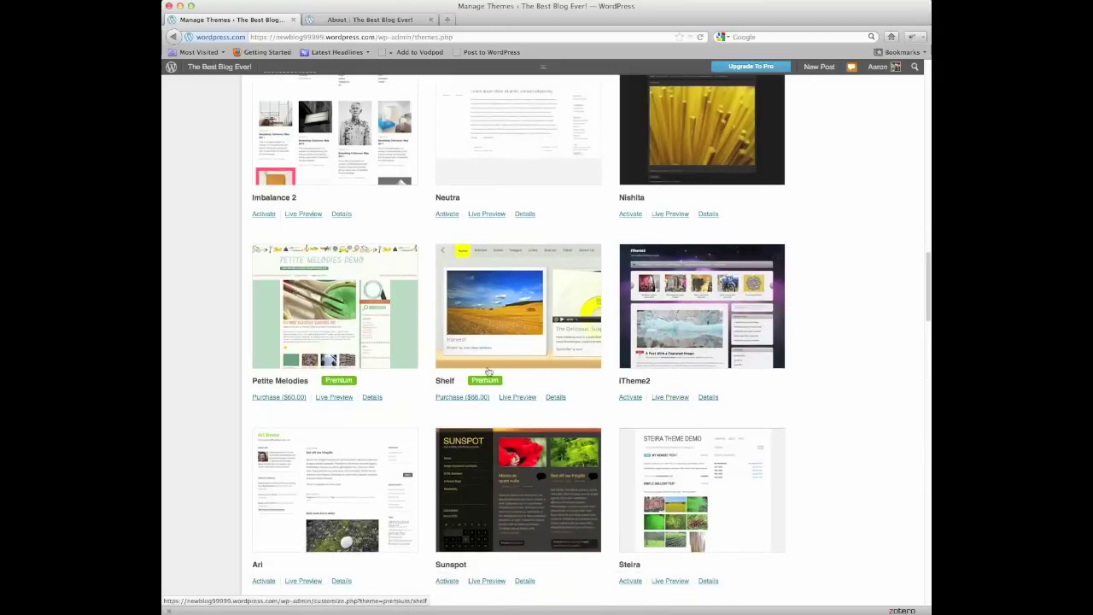
scroll(512, 373, down, 4)
scroll(551, 375, down, 8)
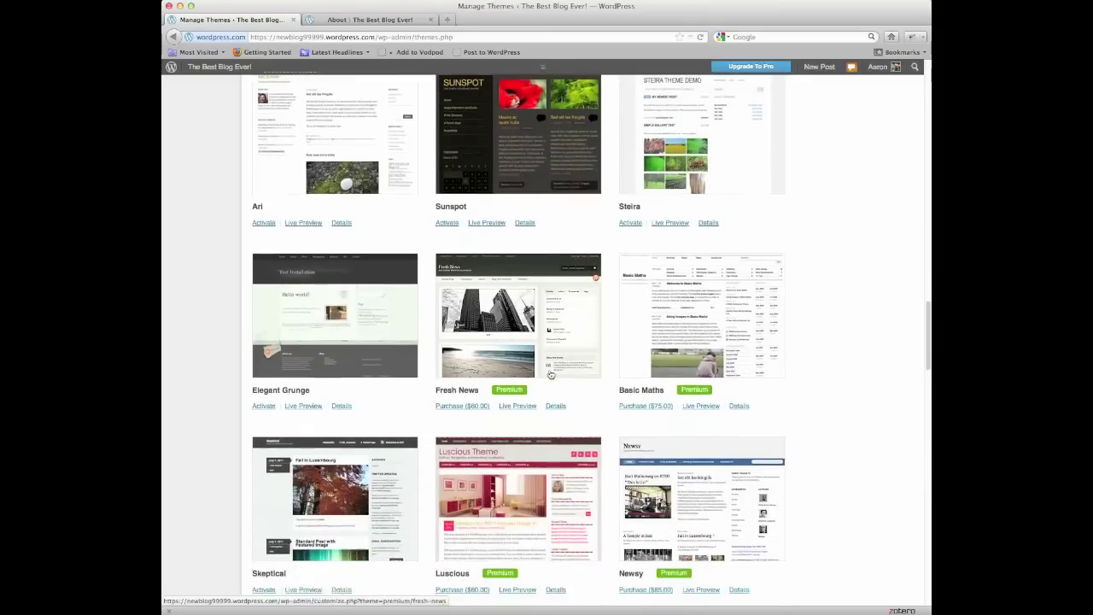
scroll(547, 382, down, 10)
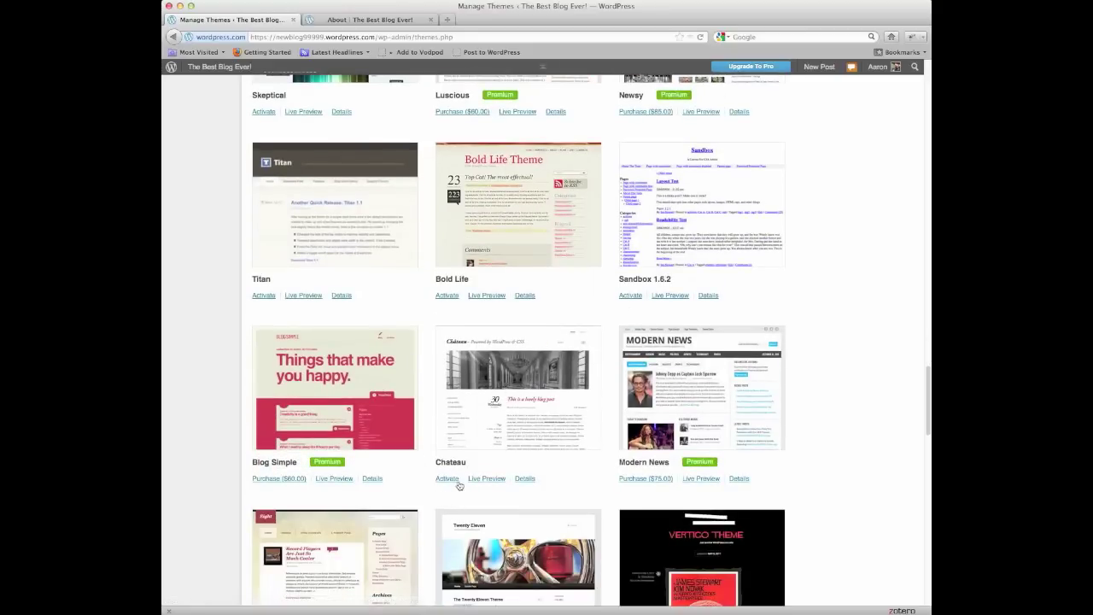
click(525, 480)
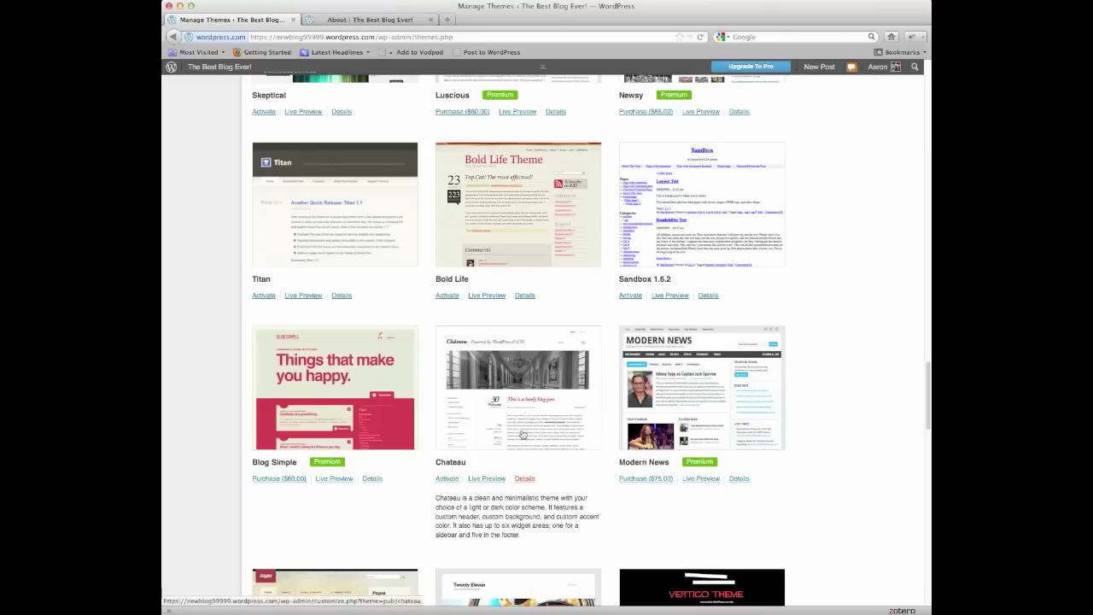
- Activate the Chateau theme, follow Visit site, and return to the About page tab
click(447, 479)
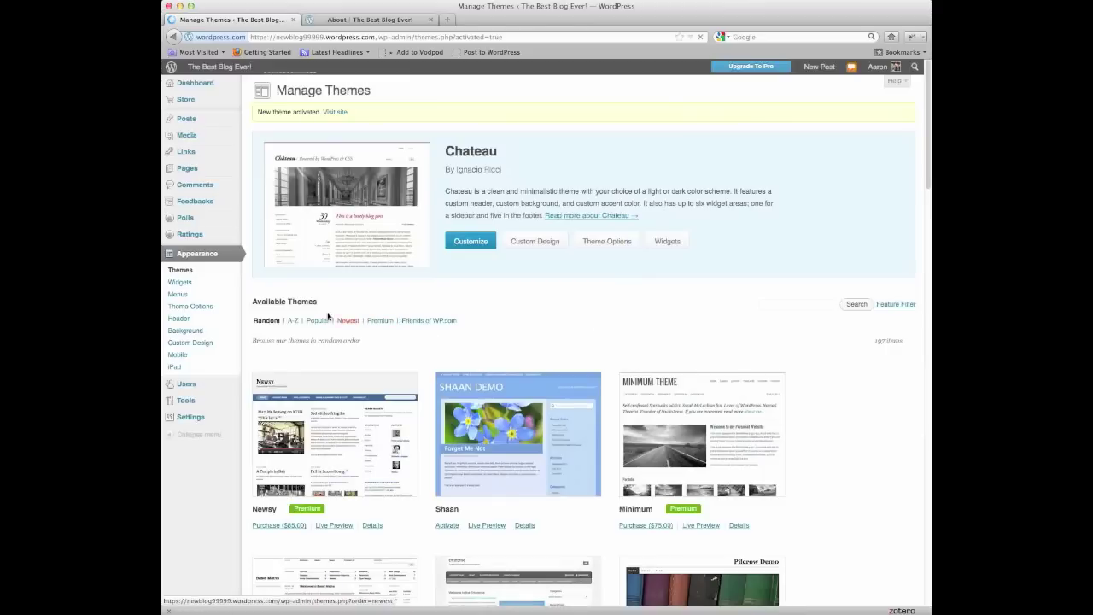
click(335, 113)
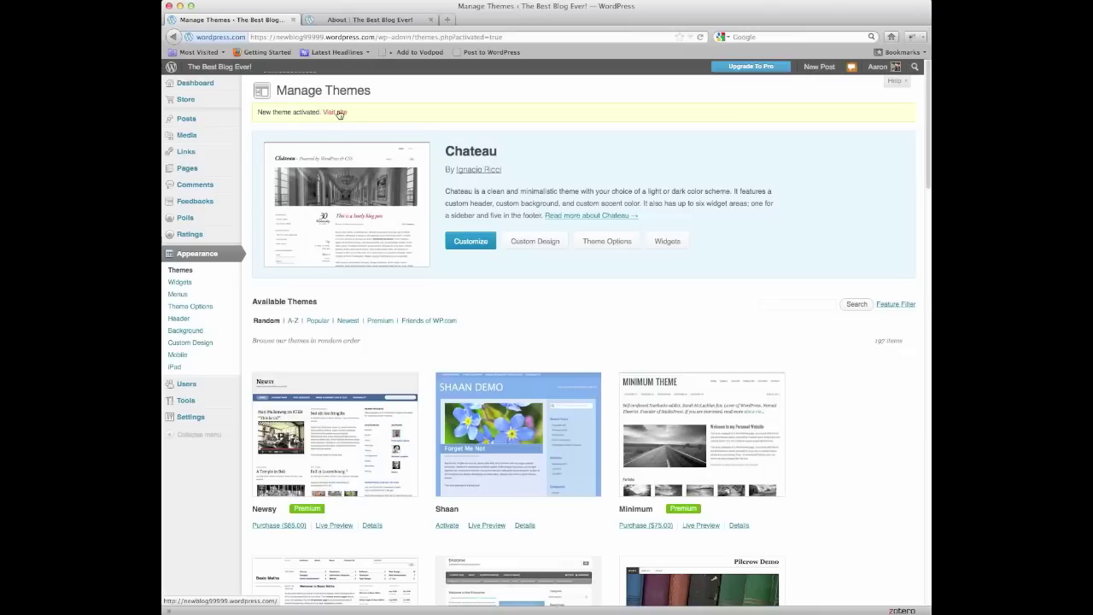
click(377, 22)
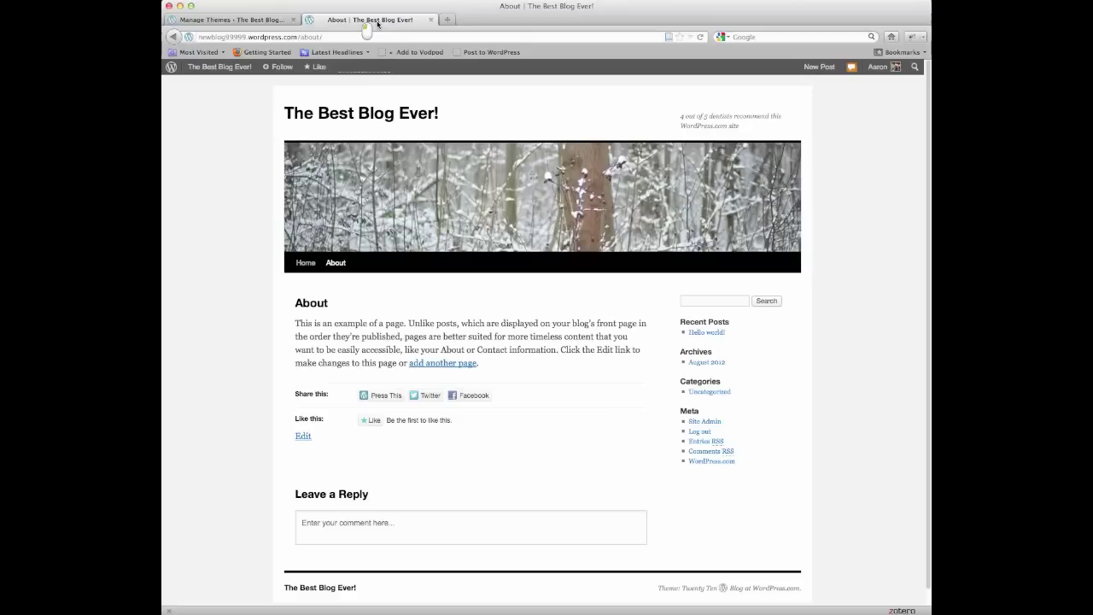
- Reload the About page to see the Chateau chandelier-hall design, then open a blank tab
click(700, 38)
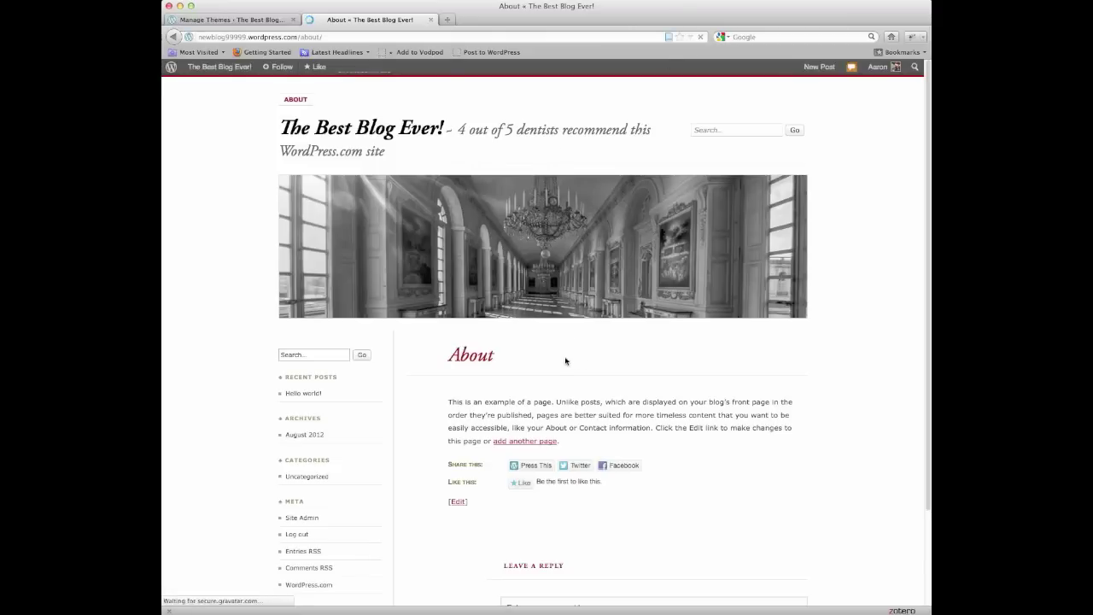
scroll(547, 341, down, 2)
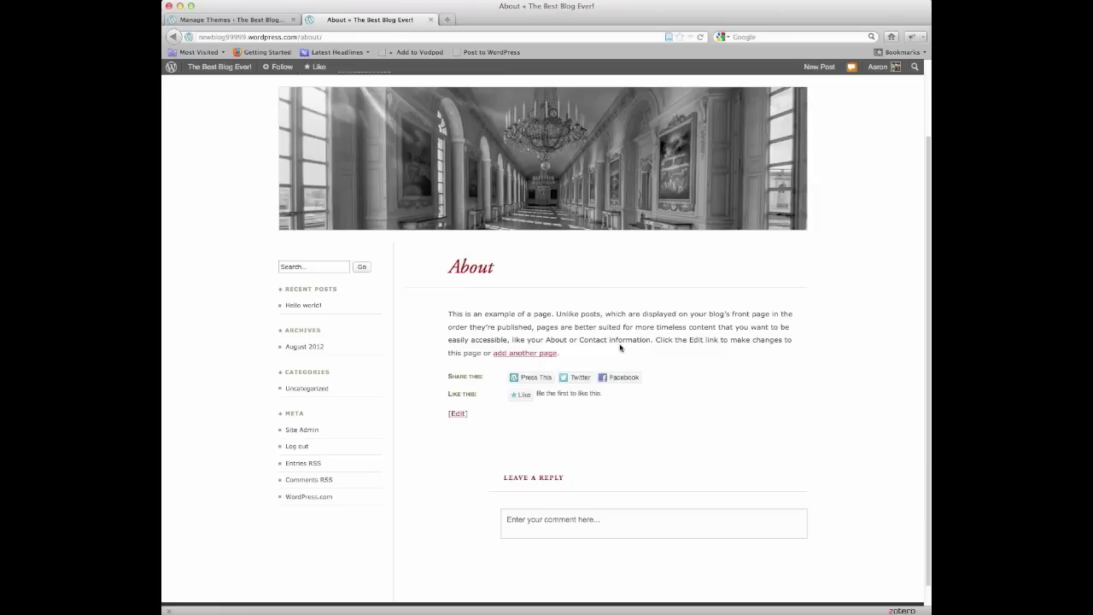
scroll(651, 492, up, 2)
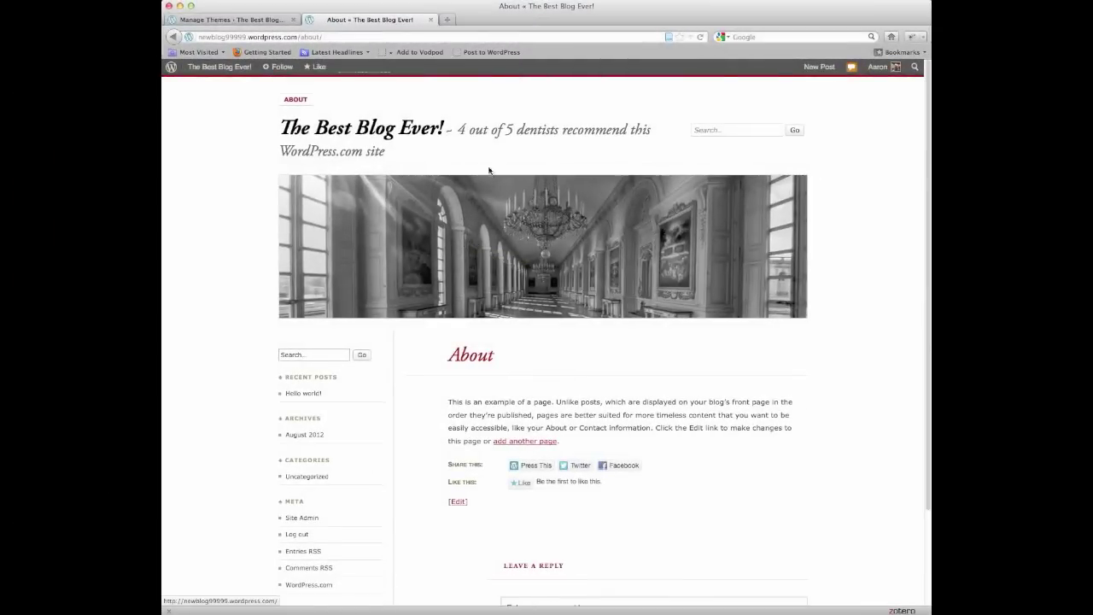
click(447, 20)
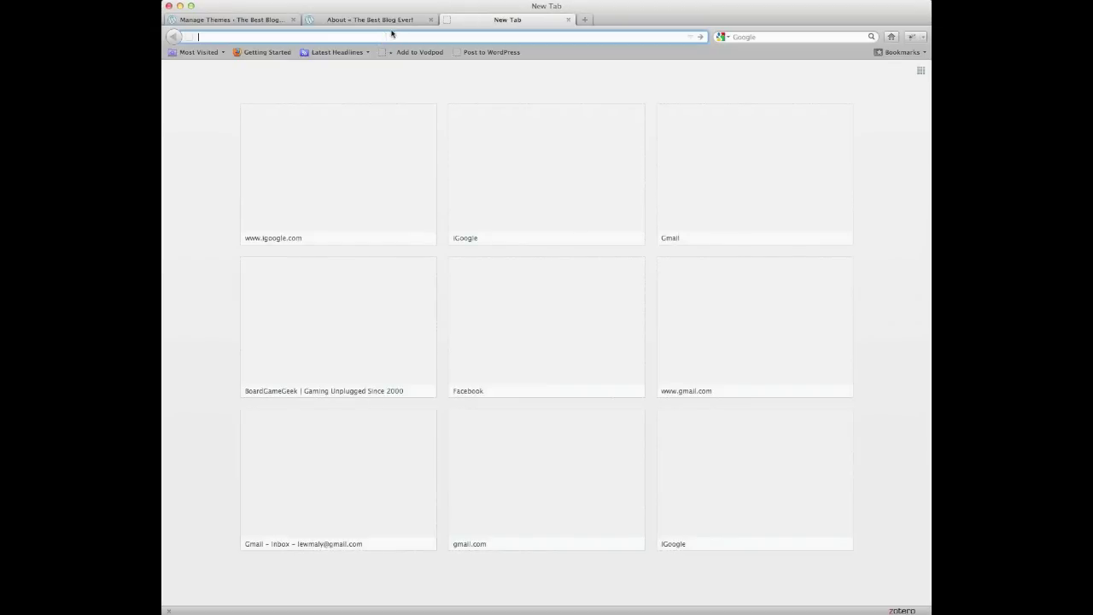
text(www.google.)
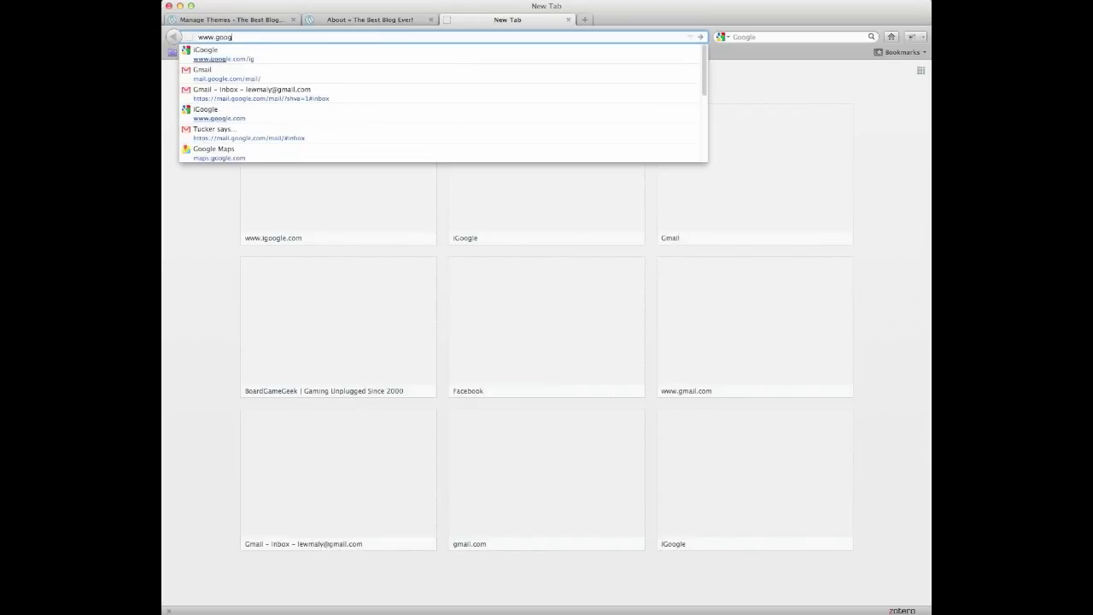
text(com)
key(Return)
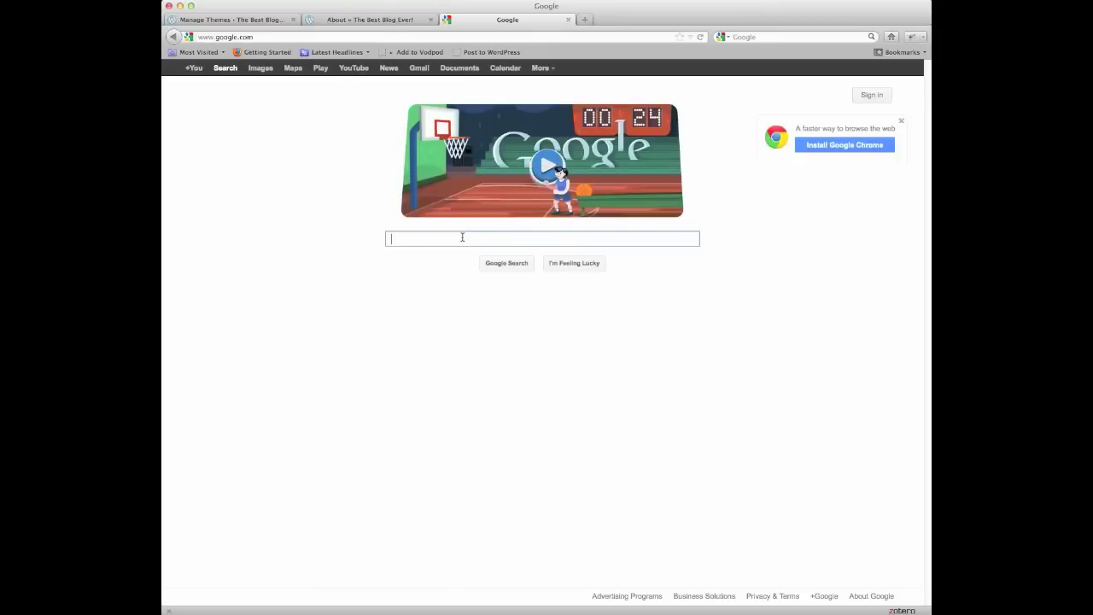
click(429, 236)
text(awes)
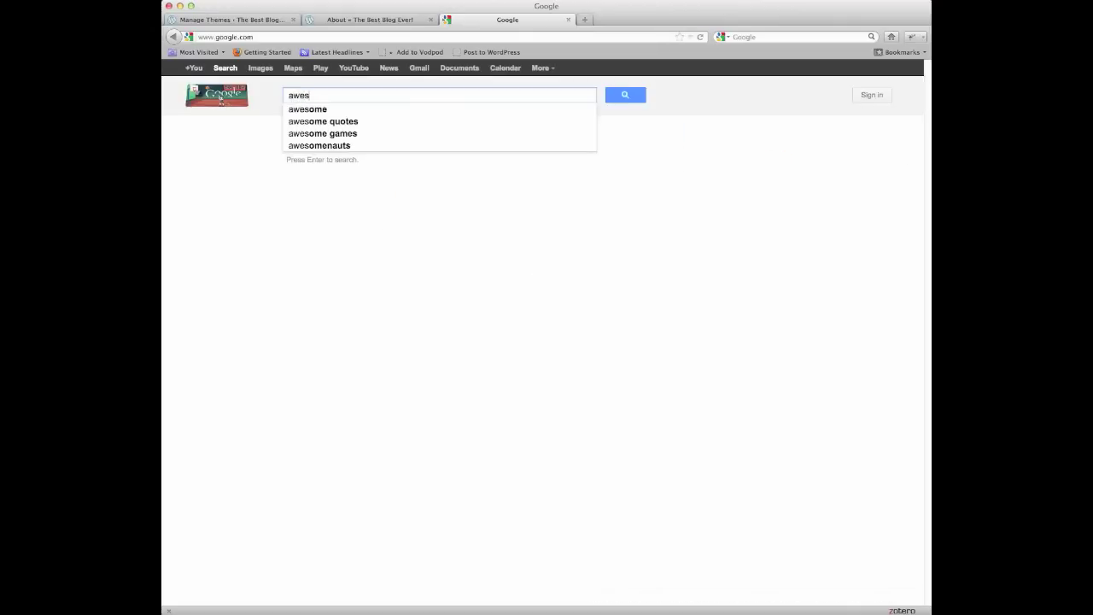
click(258, 68)
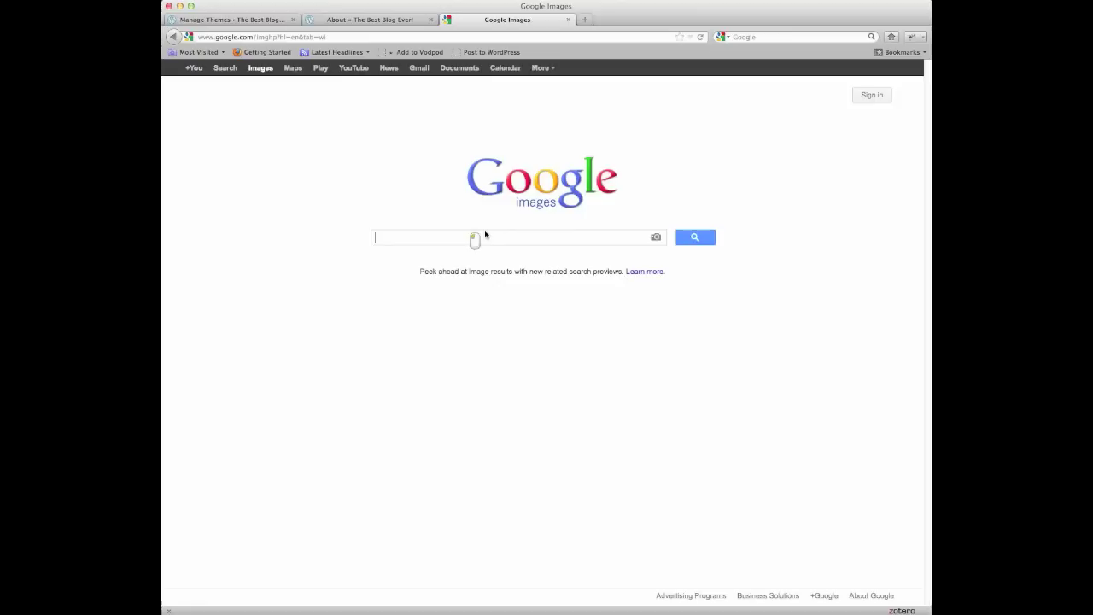
text(aweso)
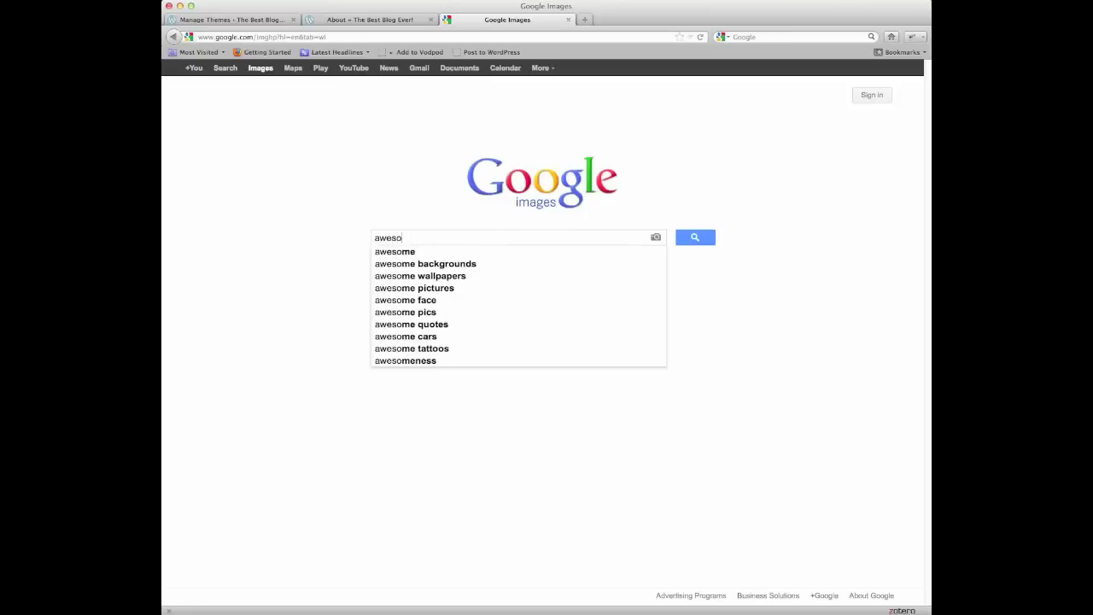
text(me blog )
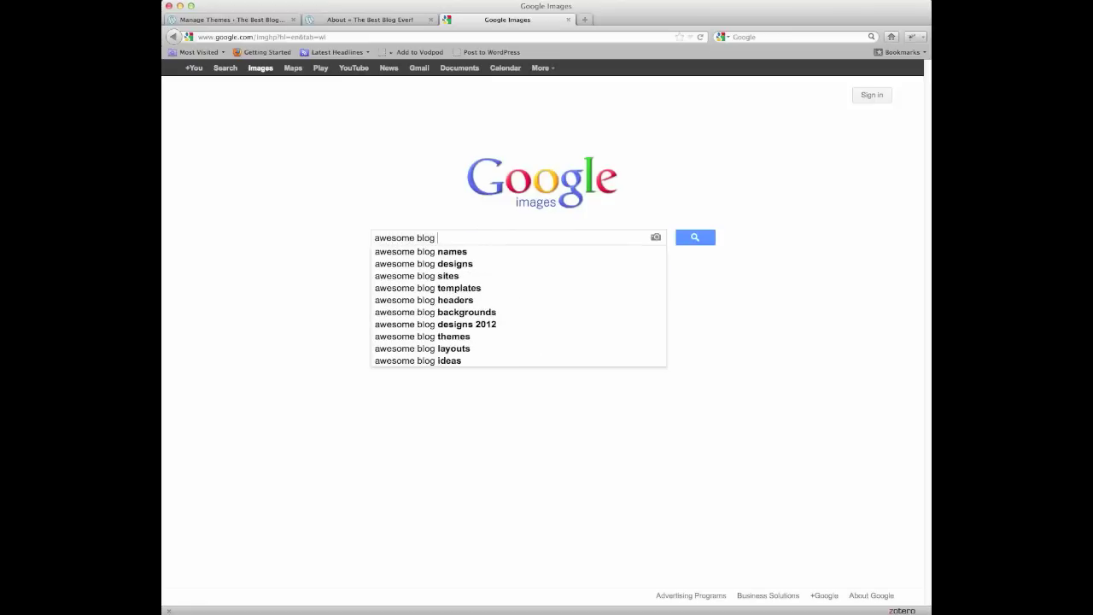
text(header)
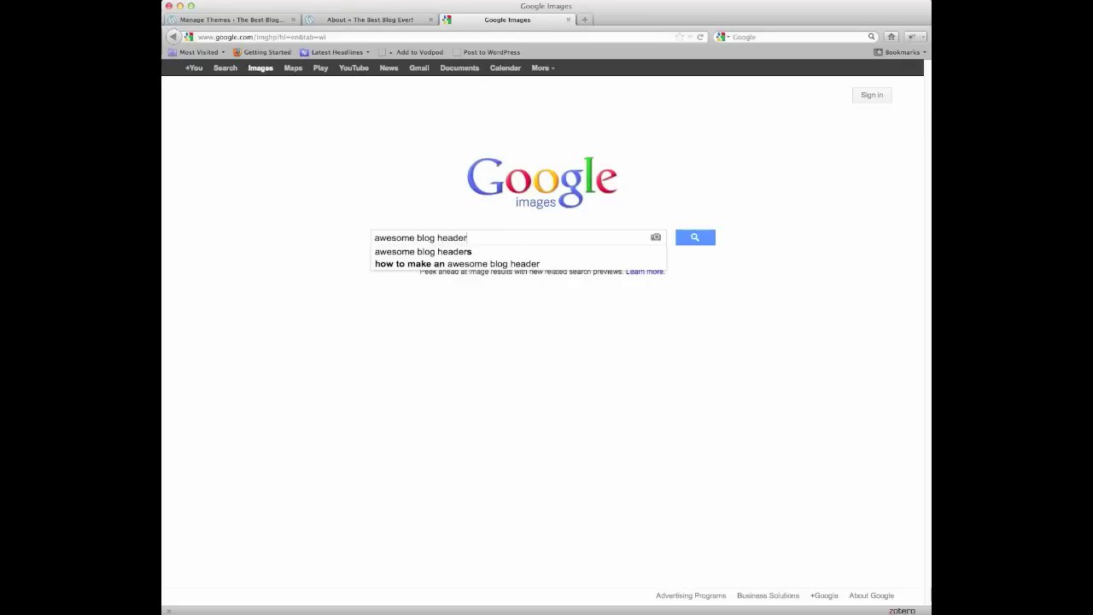
key(Return)
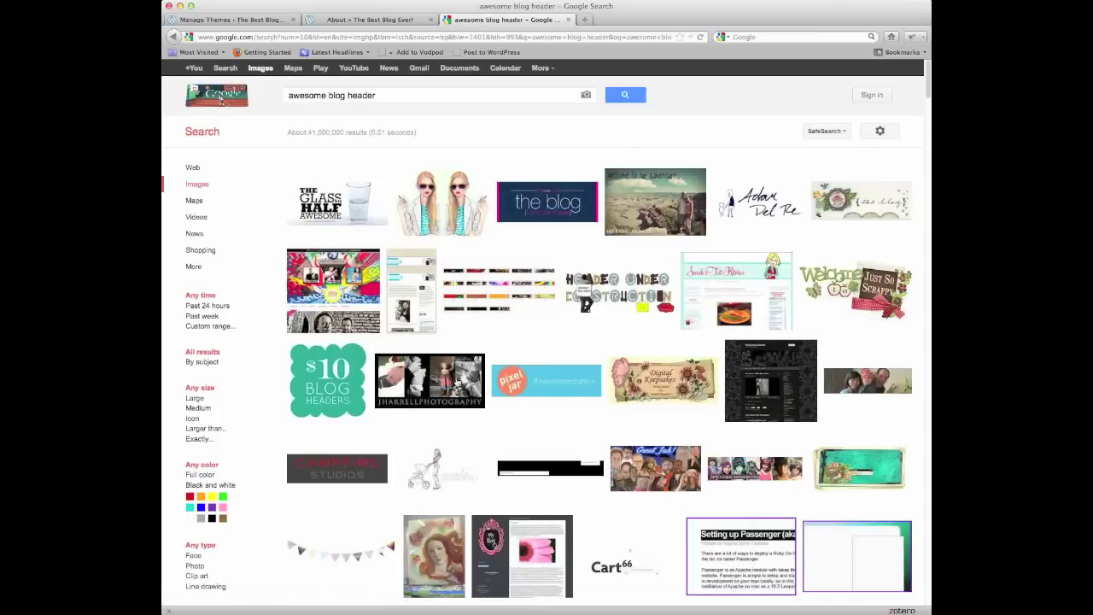
- Browse the image results, then bring up the gear's search options menu
scroll(448, 377, down, 1)
scroll(448, 378, down, 1)
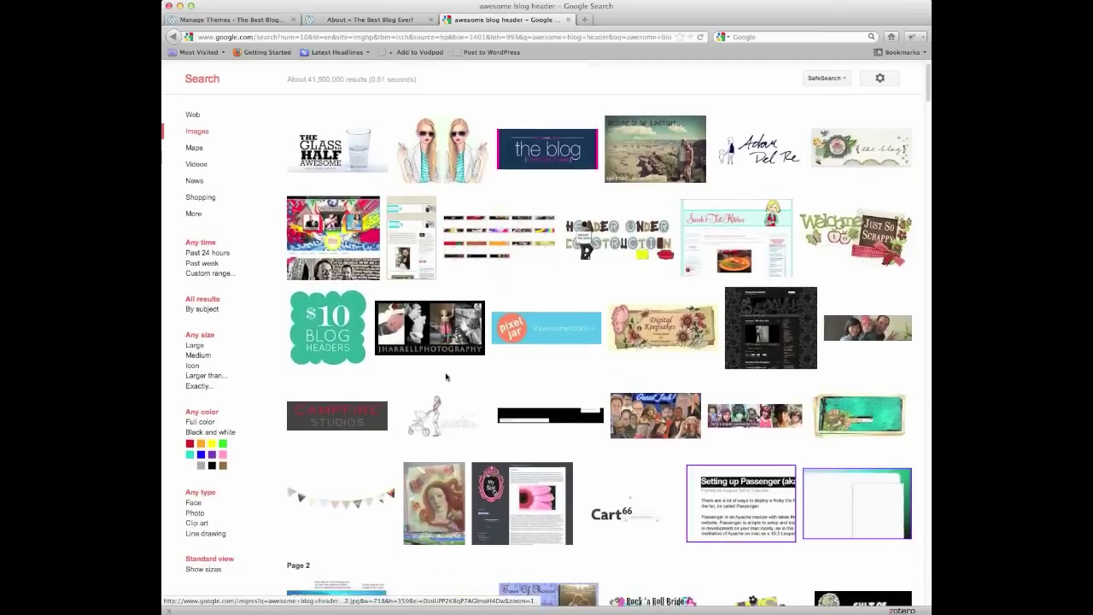
scroll(406, 379, down, 1)
scroll(397, 378, down, 2)
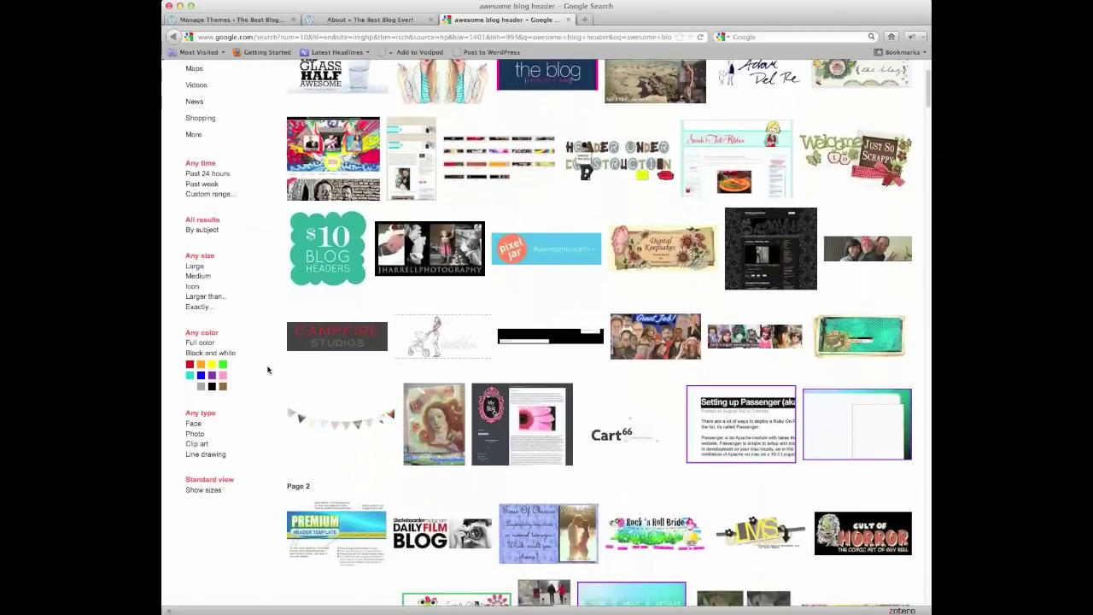
scroll(250, 379, down, 5)
scroll(251, 378, up, 10)
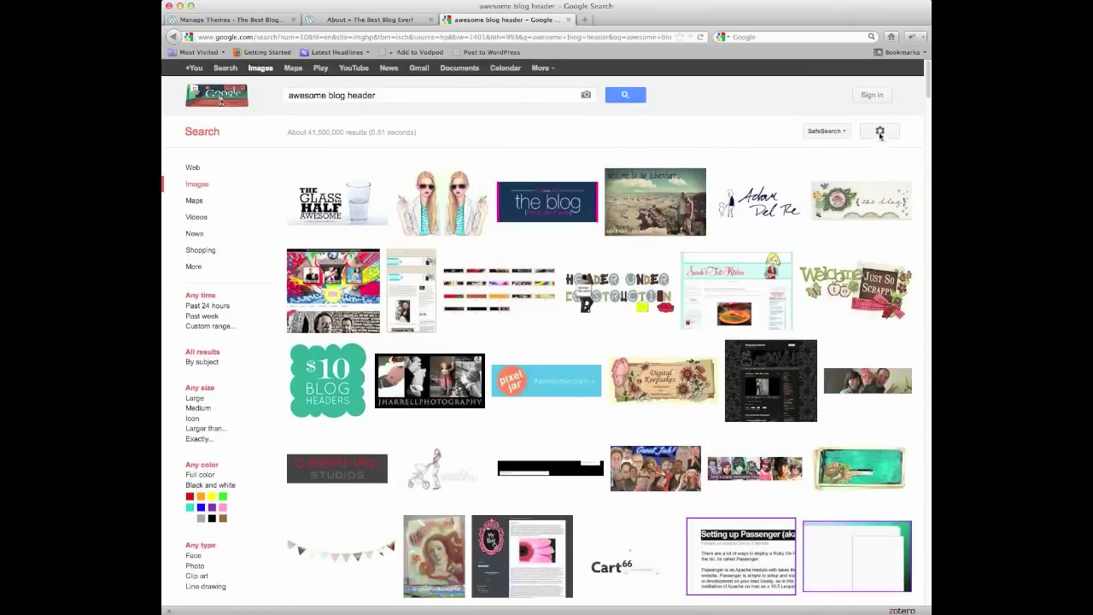
click(881, 133)
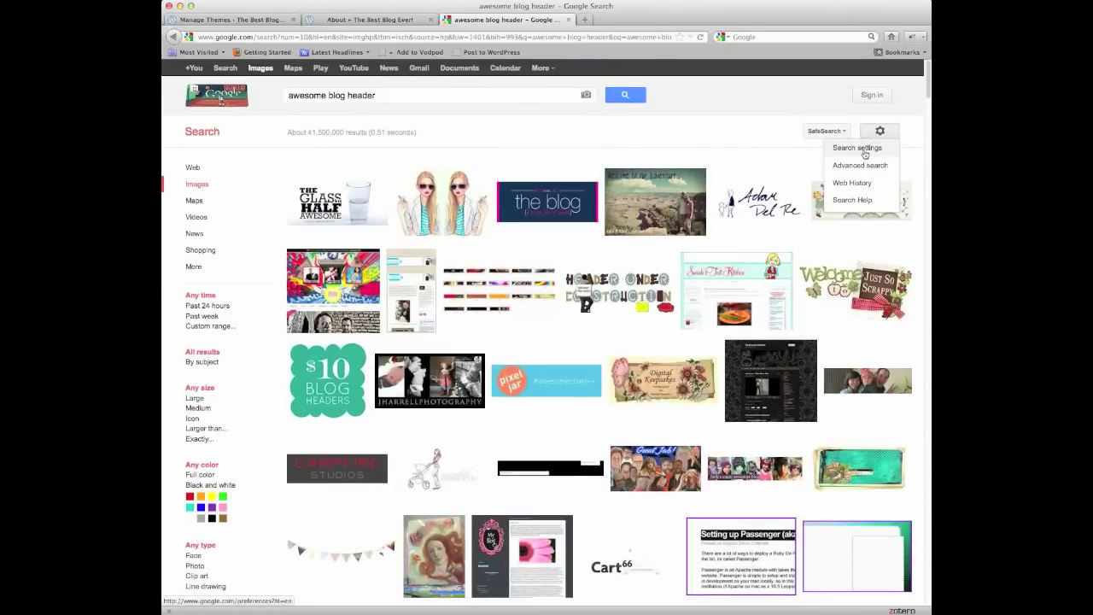
- In advanced image search, limit results to commercially reusable images larger than 1024×768
click(855, 165)
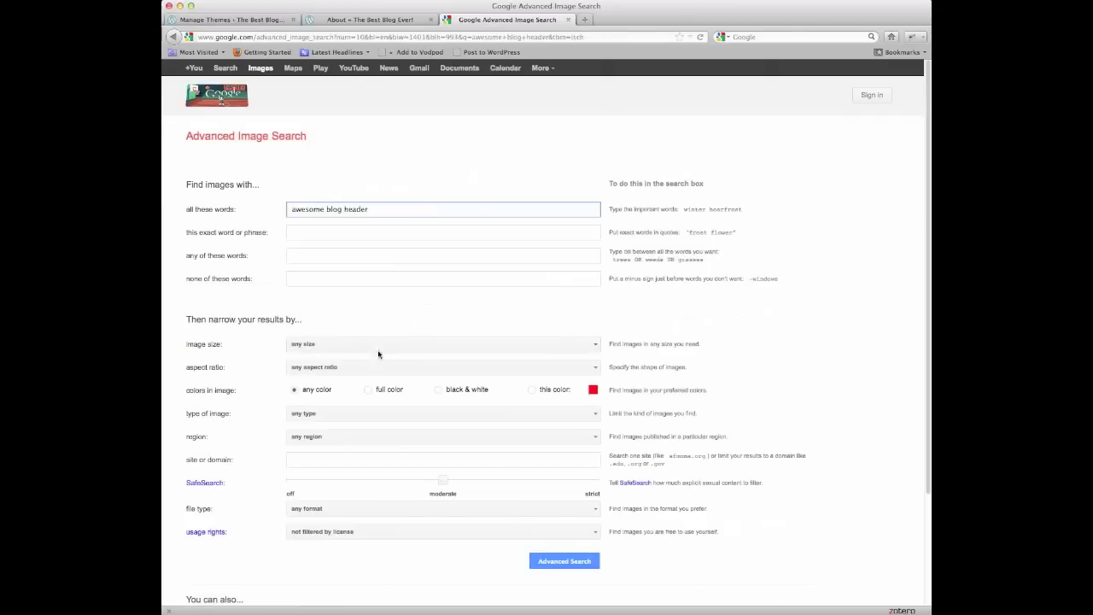
click(403, 534)
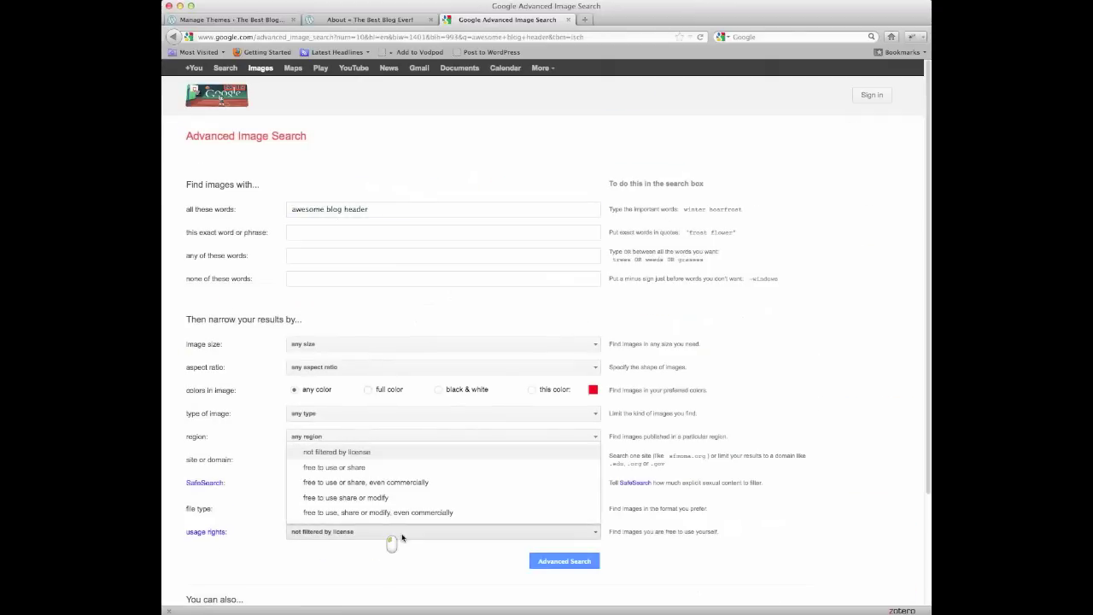
click(422, 483)
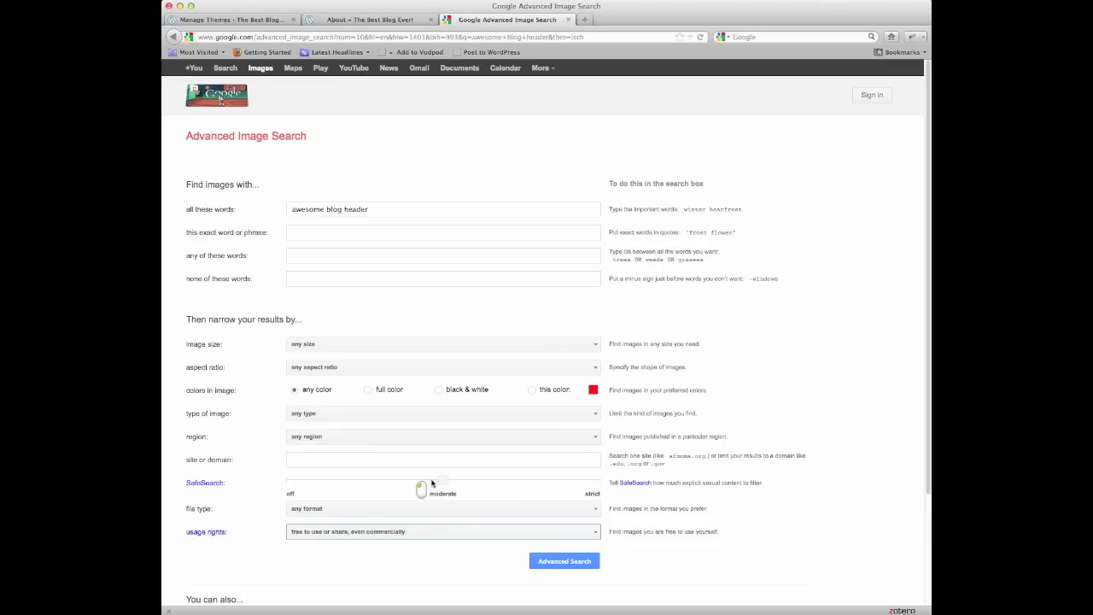
click(448, 345)
scroll(430, 413, down, 1)
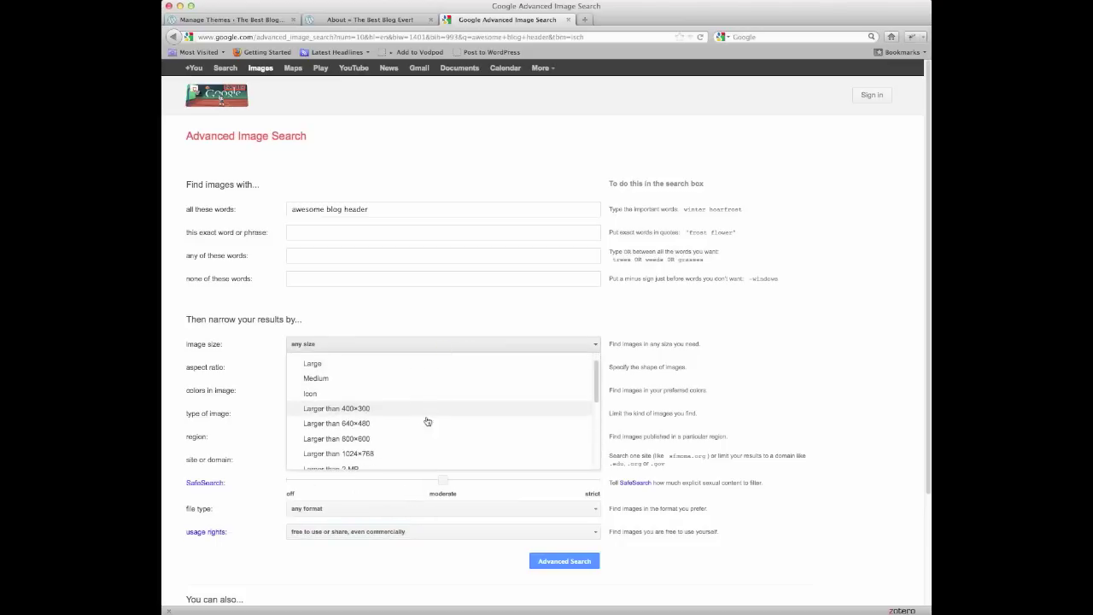
click(386, 458)
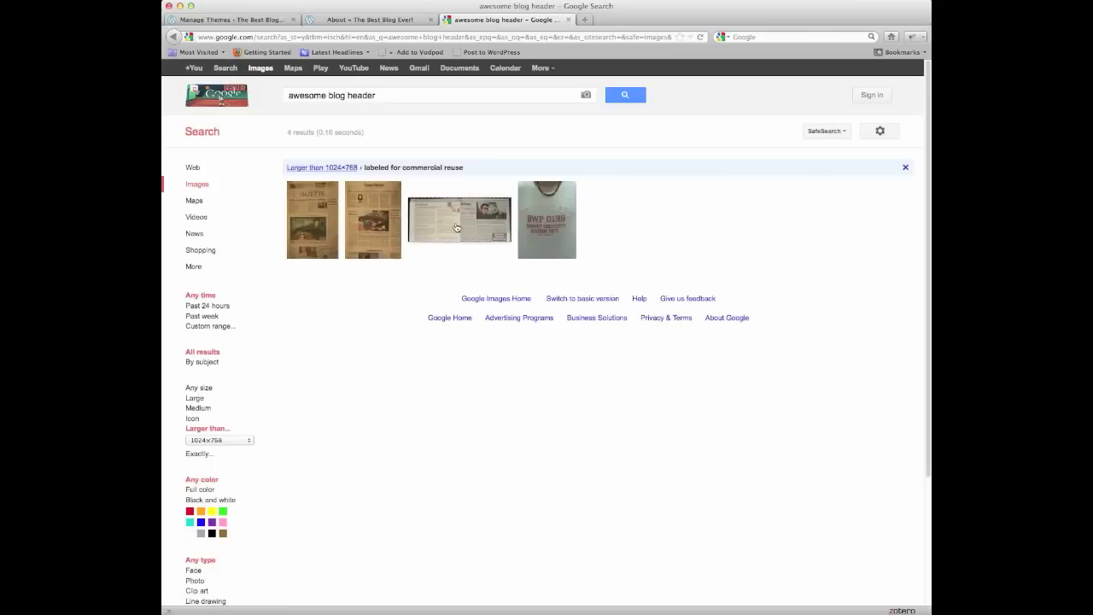
- Open the T-shirt photo at full size and save it as 'Awesome Blog Header.jpg'
mouse_move(533, 226)
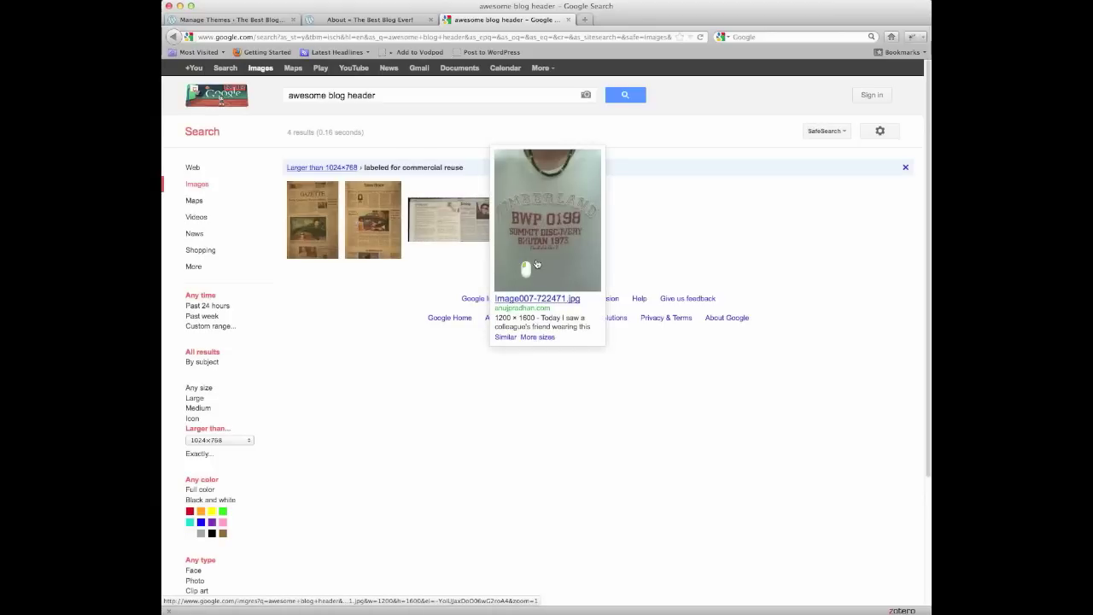
click(538, 264)
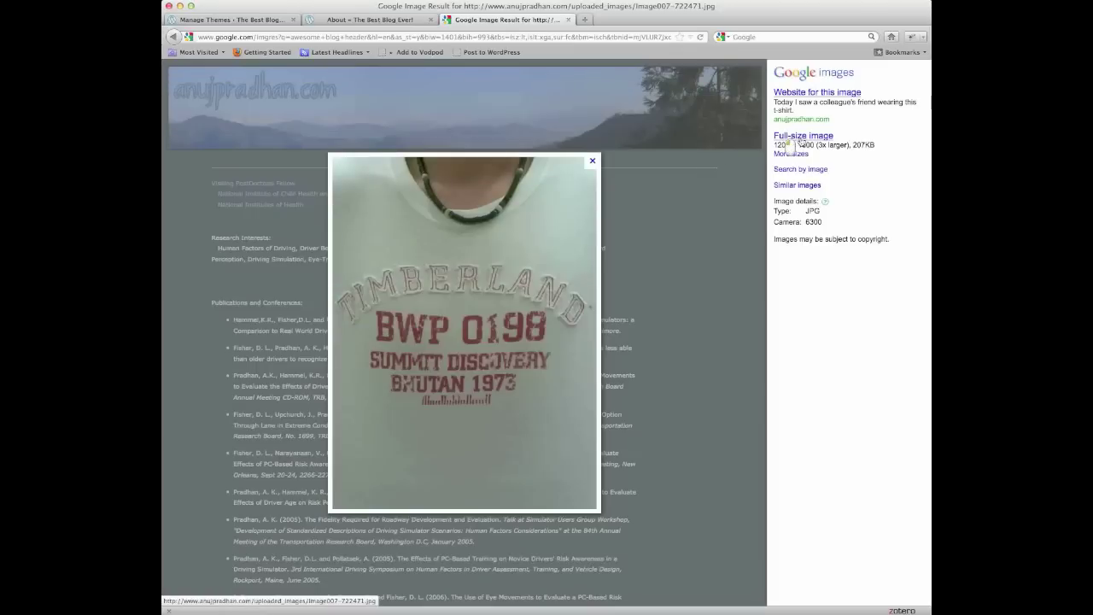
click(794, 137)
right_click(516, 285)
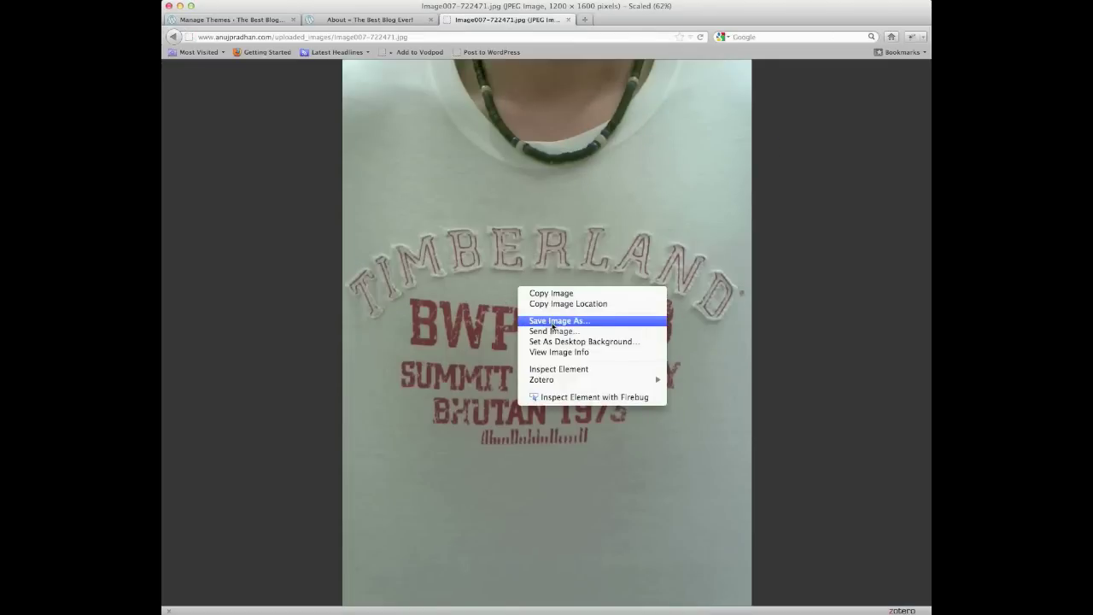
click(552, 322)
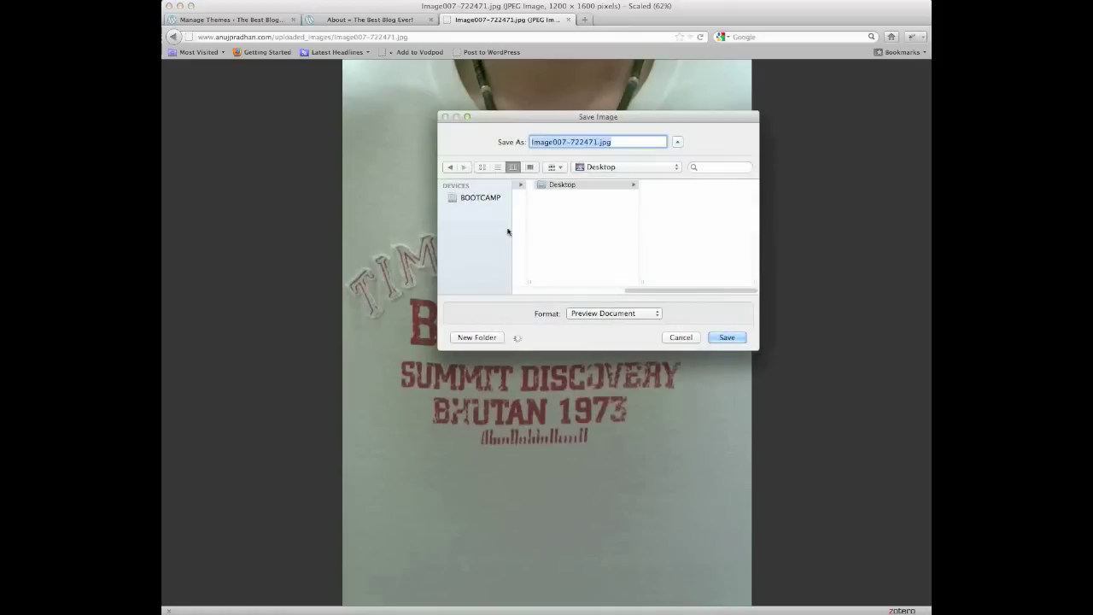
drag(595, 142, 530, 141)
text(Awes)
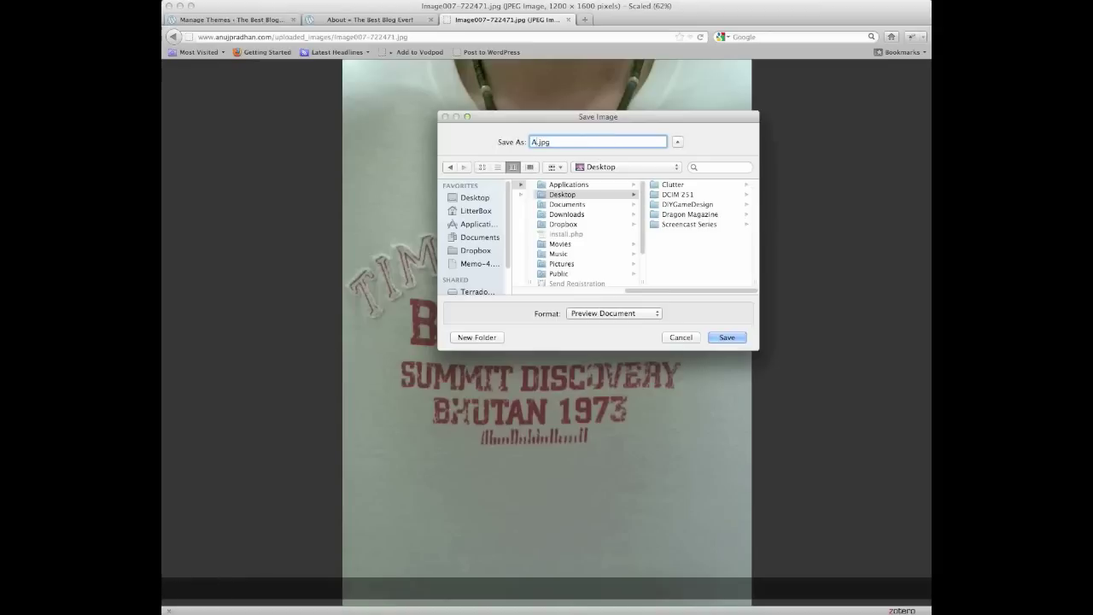
text(ome Blog Header)
key(Return)
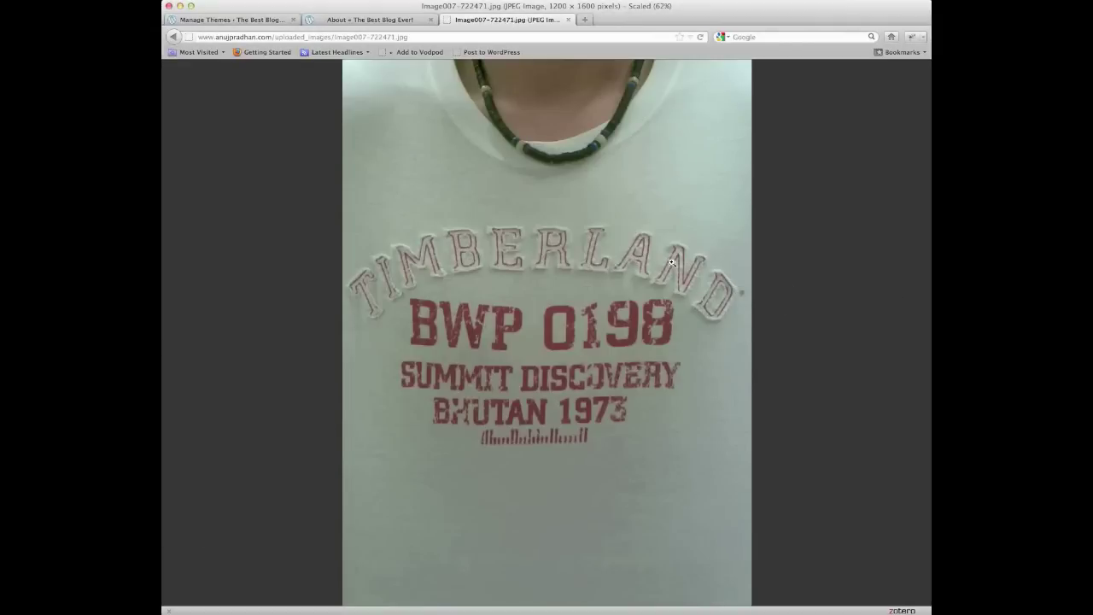
- Close the image tab and upload Awesome Blog Header.jpg in Appearance > Header
click(568, 19)
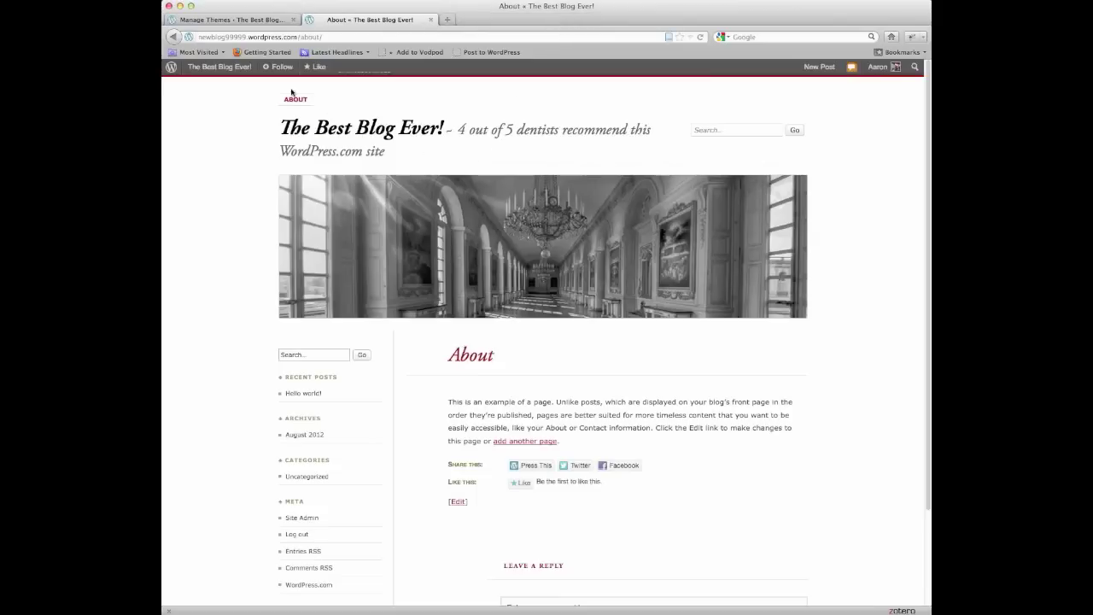
click(260, 23)
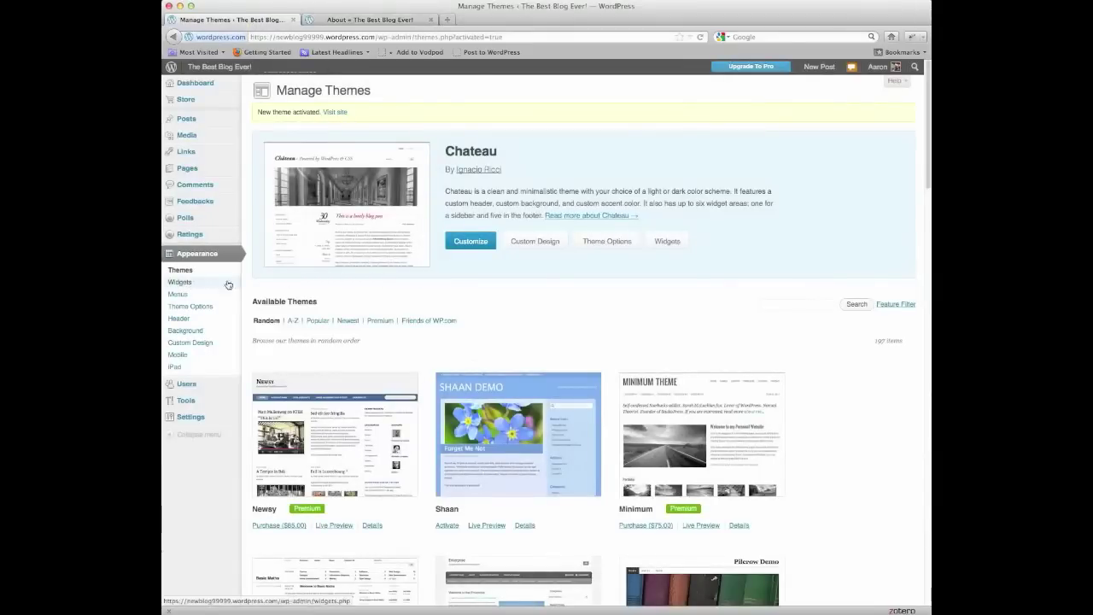
click(179, 321)
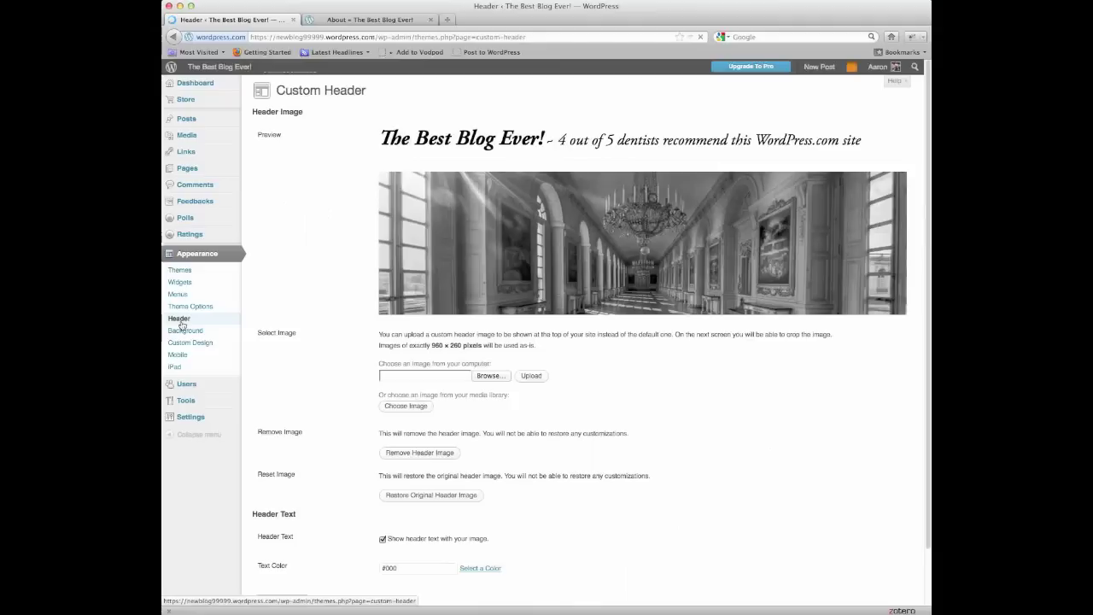
click(489, 377)
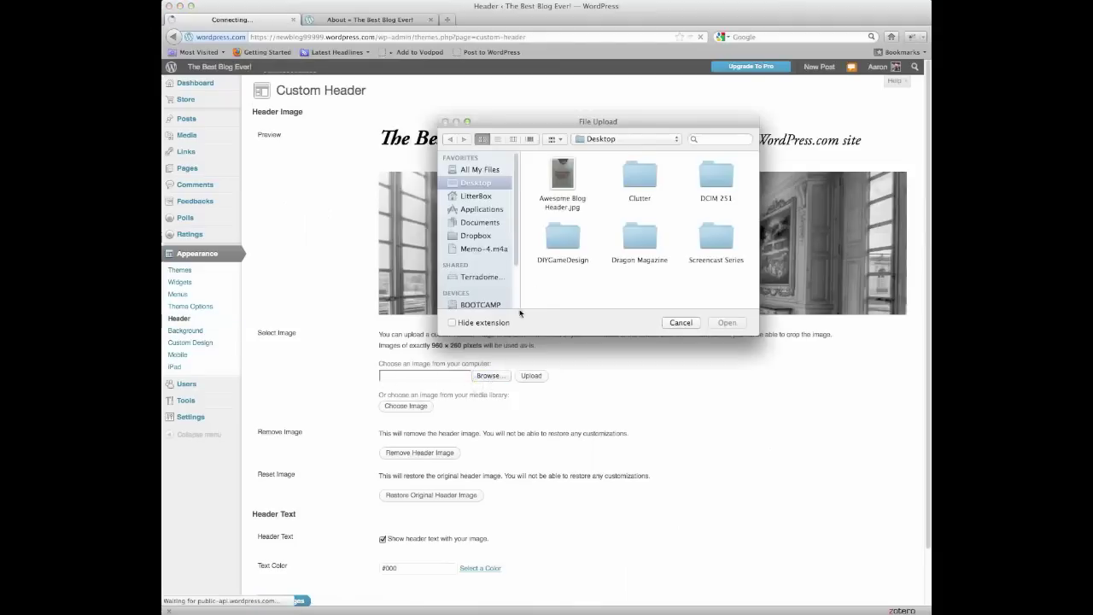
click(561, 192)
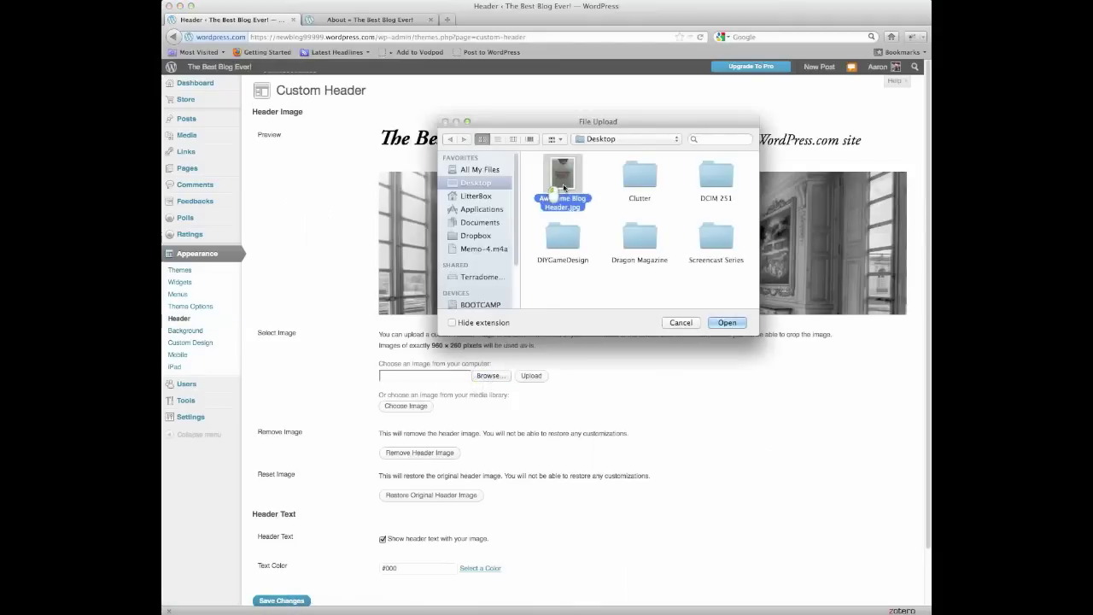
click(723, 324)
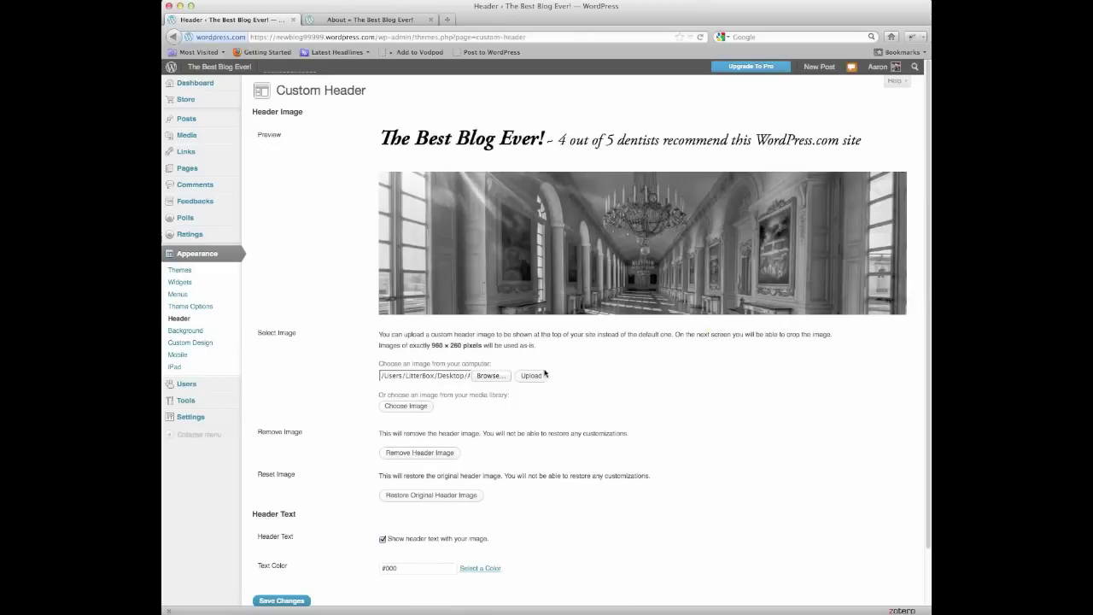
click(532, 376)
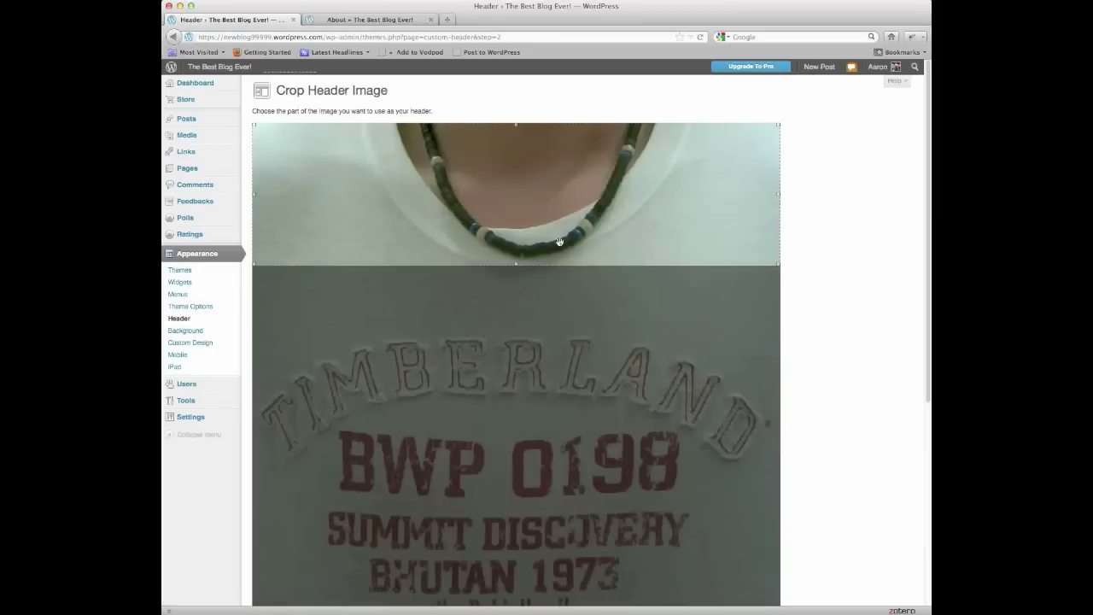
- Crop the photo to a full-width strip over the necklace and publish it as the header
scroll(759, 301, down, 3)
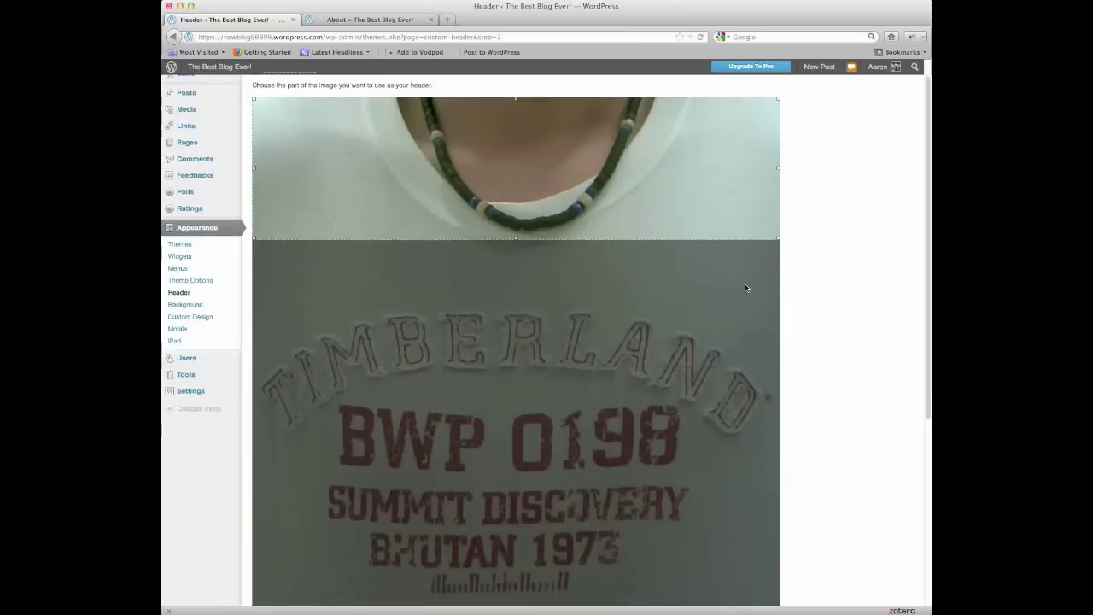
scroll(615, 259, down, 2)
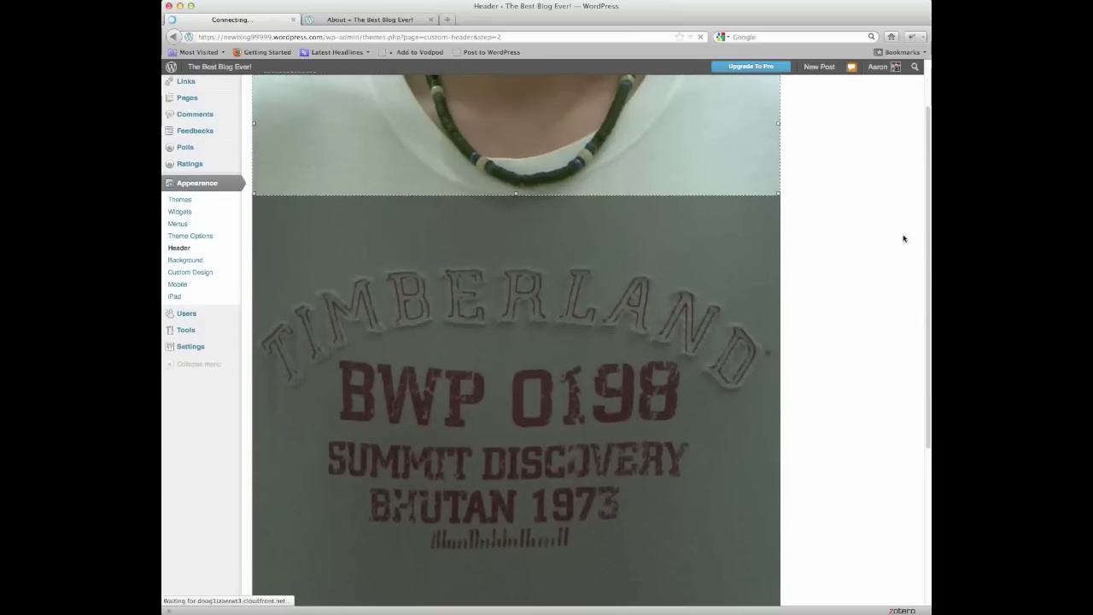
scroll(903, 237, up, 3)
scroll(905, 240, up, 2)
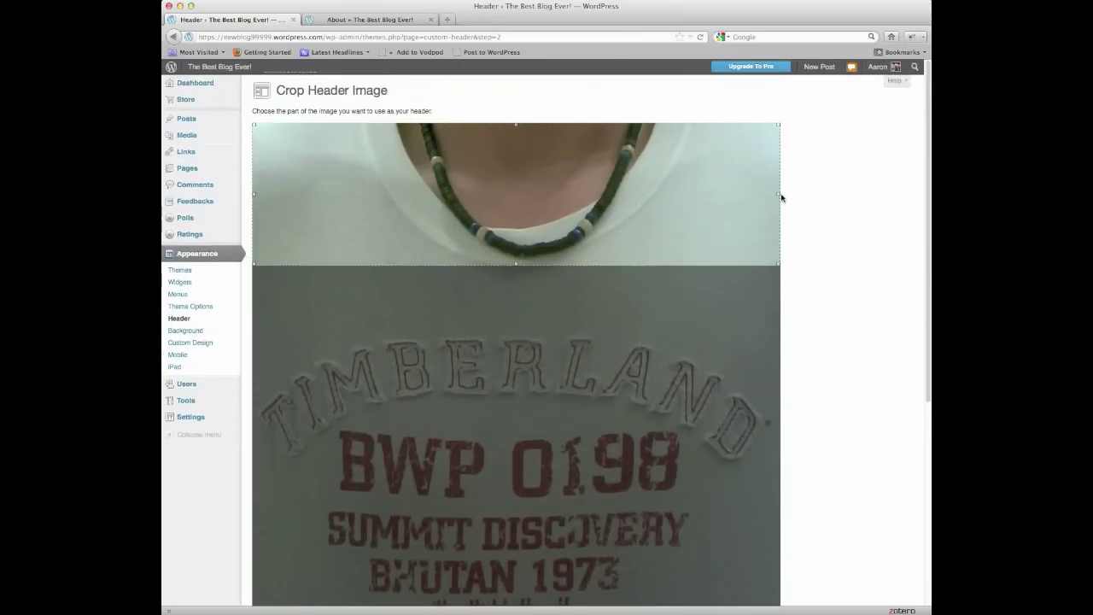
drag(778, 265, 631, 225)
drag(716, 292, 791, 359)
drag(601, 256, 623, 219)
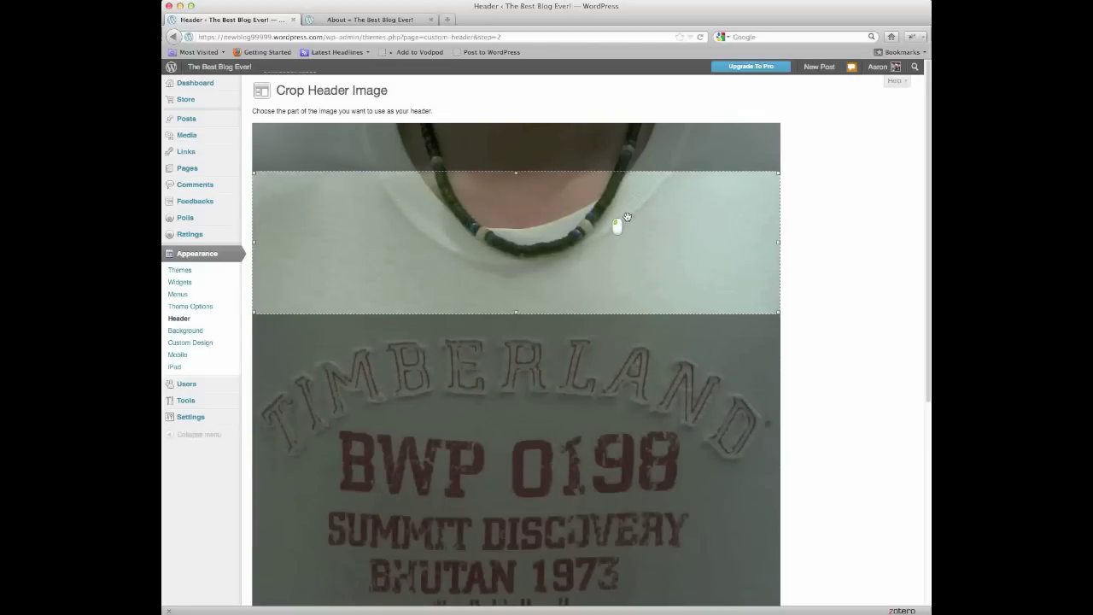
scroll(820, 343, down, 5)
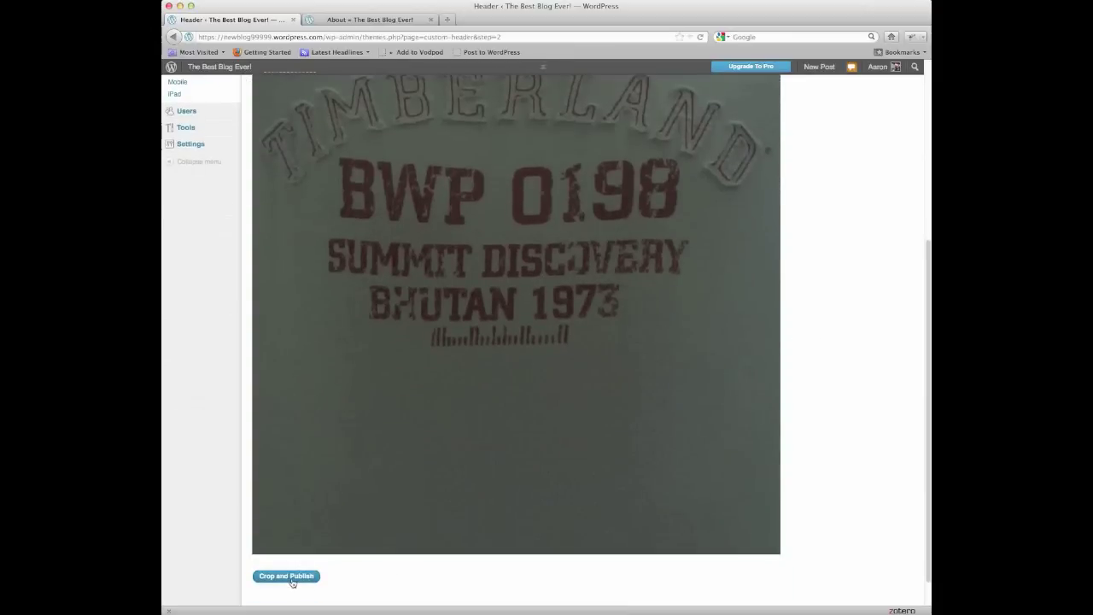
click(288, 576)
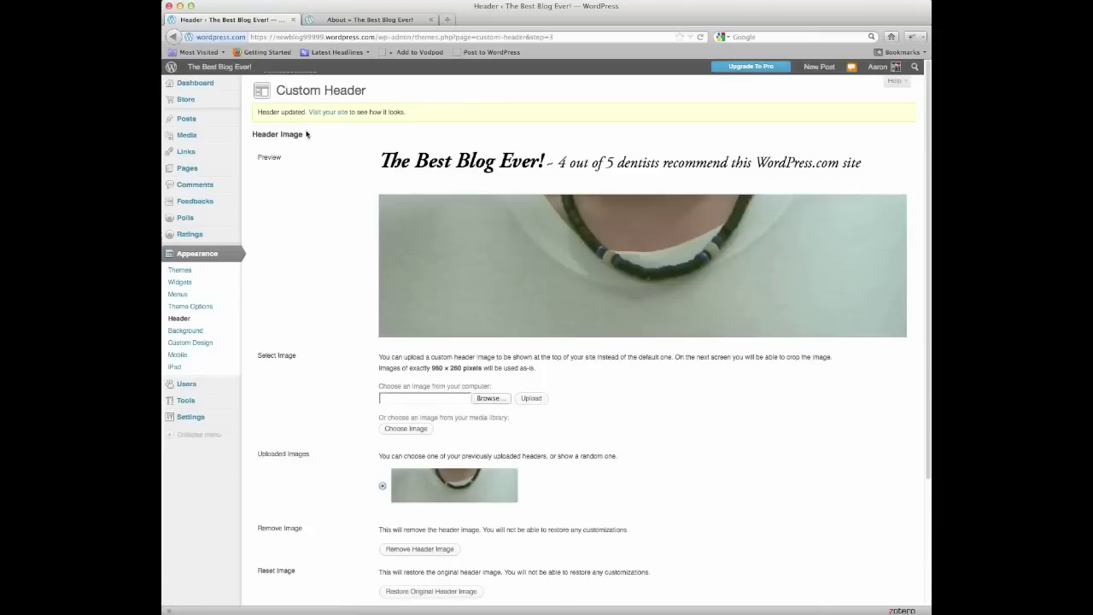
- Reload the blog's About page tab to show the new necklace header
click(355, 20)
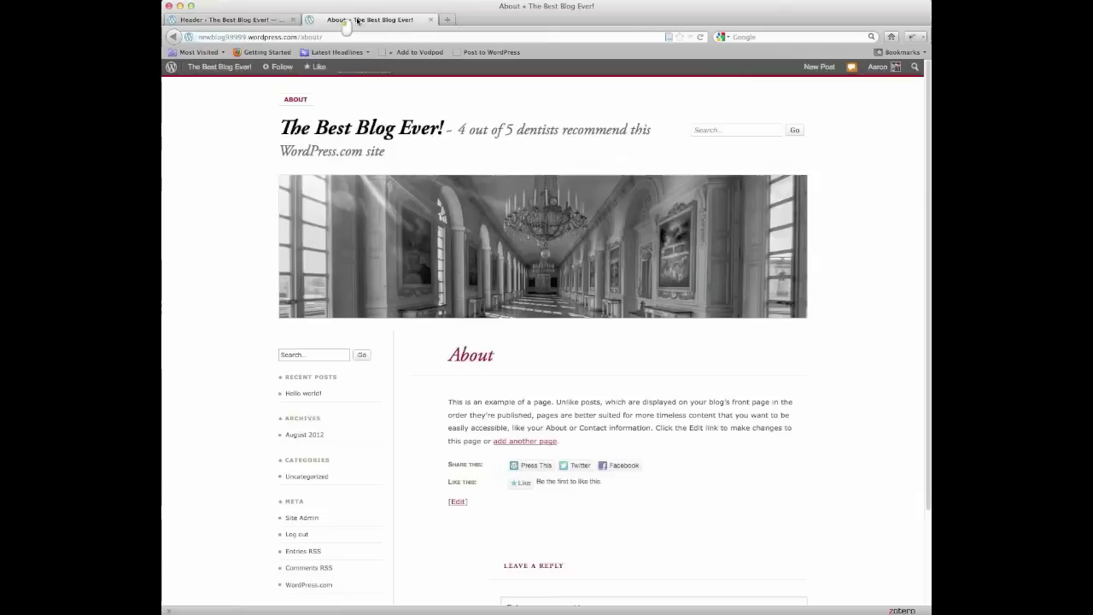
click(699, 36)
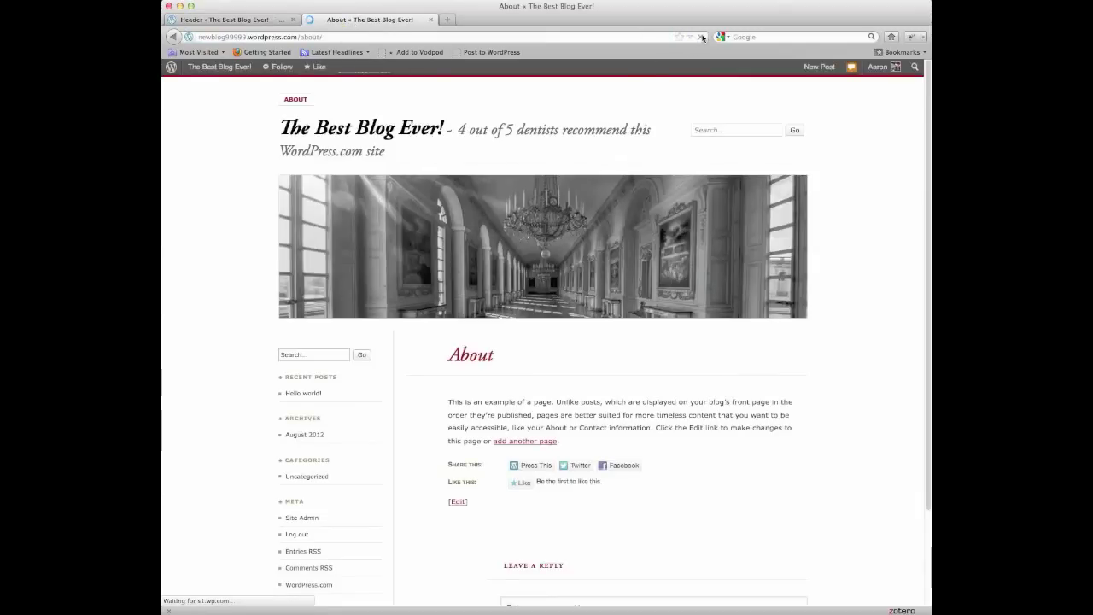